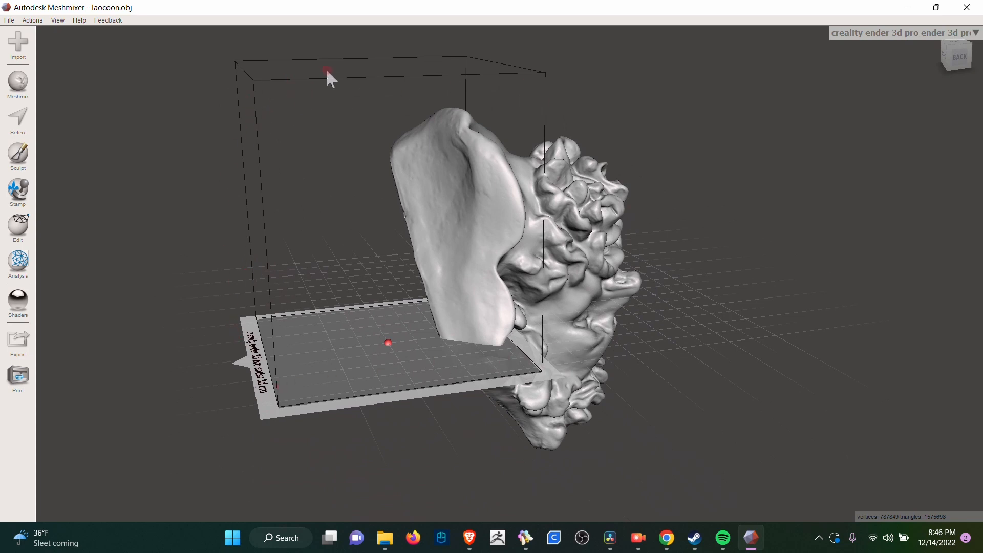
- Examine the head from several sides, including the neck's cut face and its position relative to the printer bed
{"action": "right_click_drag", "start_coordinate": [292, 408], "coordinate": [596, 439]}
{"action": "middle_click_drag", "start_coordinate": [593, 431], "coordinate": [542, 404]}
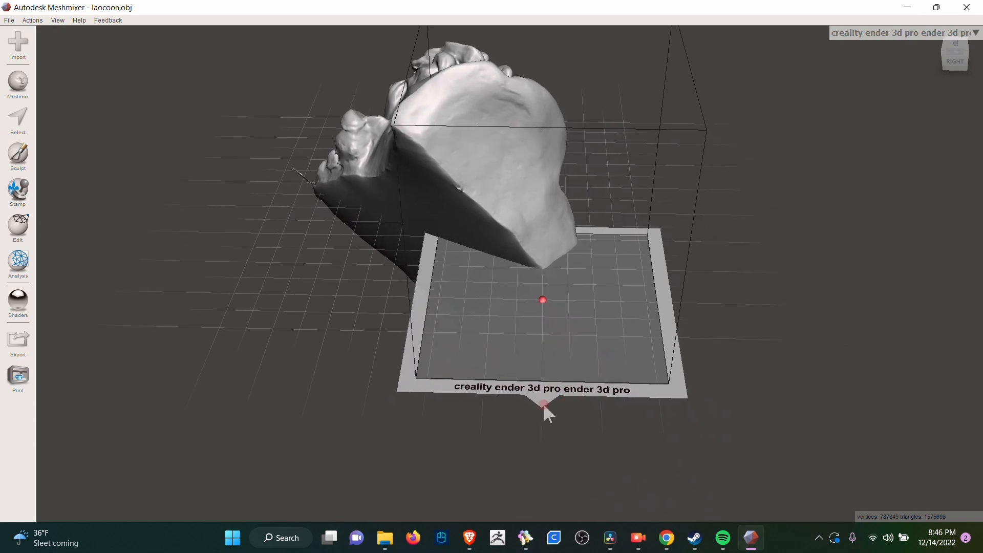
{"action": "right_click_drag", "start_coordinate": [543, 405], "coordinate": [530, 307]}
{"action": "mouse_move", "coordinate": [460, 238]}
{"action": "right_mouse_down"}
{"action": "mouse_move", "coordinate": [450, 301]}
{"action": "mouse_move", "coordinate": [450, 242]}
{"action": "right_mouse_up"}
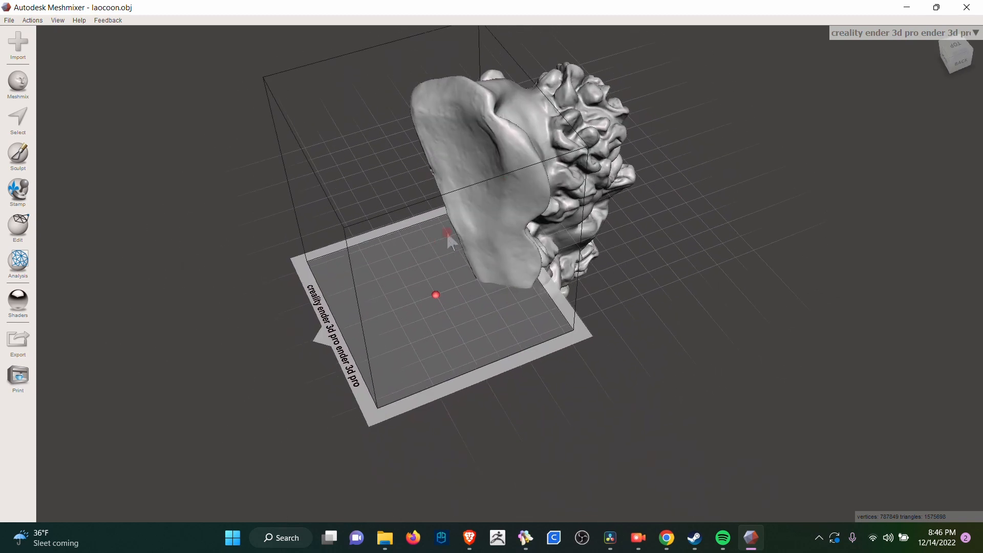
{"action": "right_click_drag", "start_coordinate": [510, 172], "coordinate": [503, 208]}
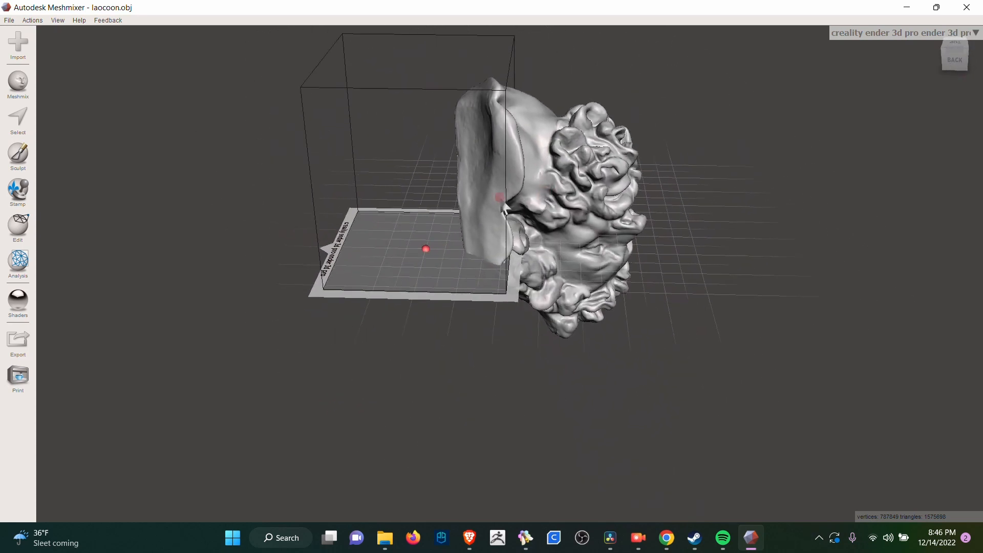
{"action": "right_click_drag", "start_coordinate": [442, 198], "coordinate": [455, 207]}
{"action": "middle_click_drag", "start_coordinate": [455, 207], "coordinate": [500, 291]}
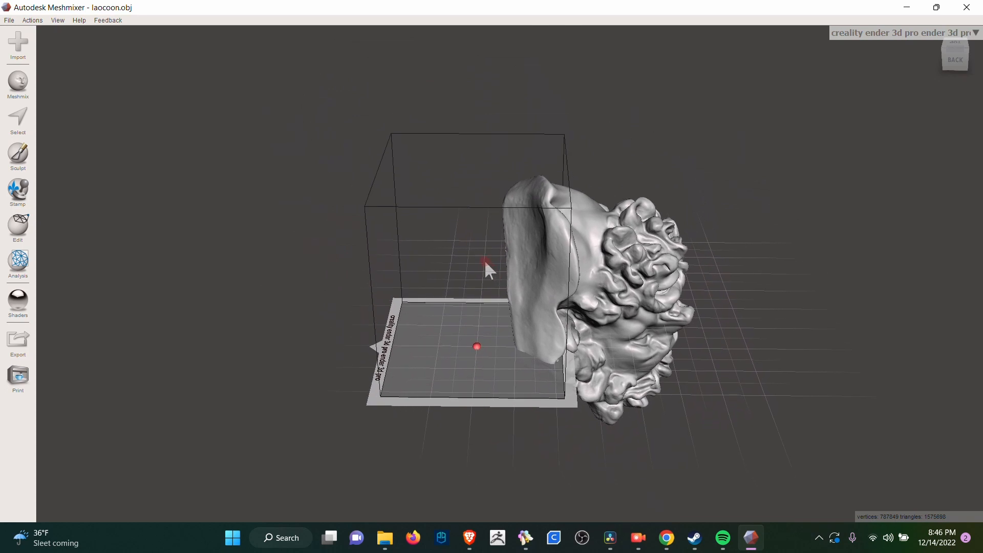
{"action": "right_click_drag", "start_coordinate": [484, 261], "coordinate": [648, 182]}
{"action": "scroll", "coordinate": [575, 205], "scroll_direction": "up", "scroll_amount": 5}
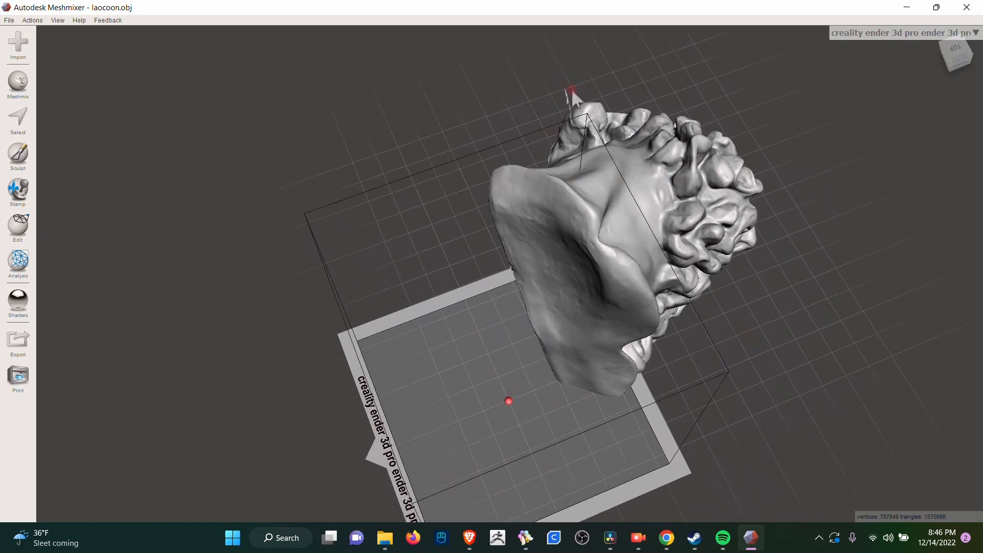
{"action": "right_click_drag", "start_coordinate": [573, 95], "coordinate": [582, 309]}
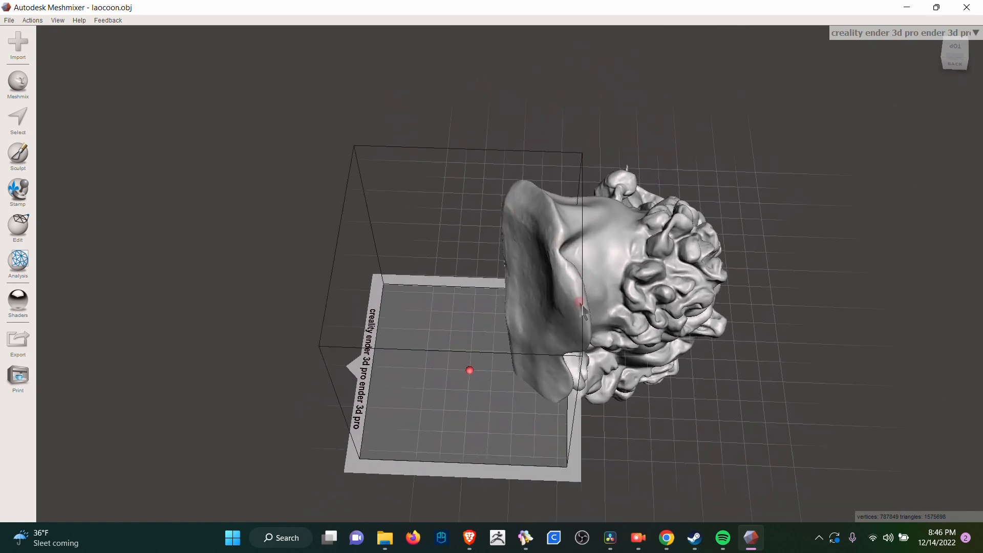
{"action": "middle_click_drag", "start_coordinate": [424, 269], "coordinate": [420, 228]}
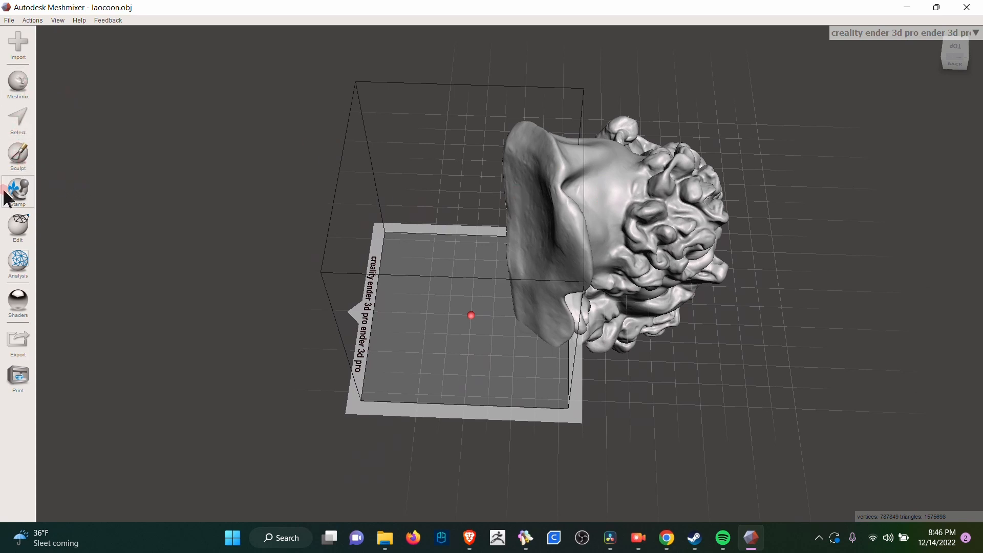
- Use Transform to rotate the head about 65° around X and about 24° around Y, tipping its face upward
{"action": "left_click", "coordinate": [24, 230]}
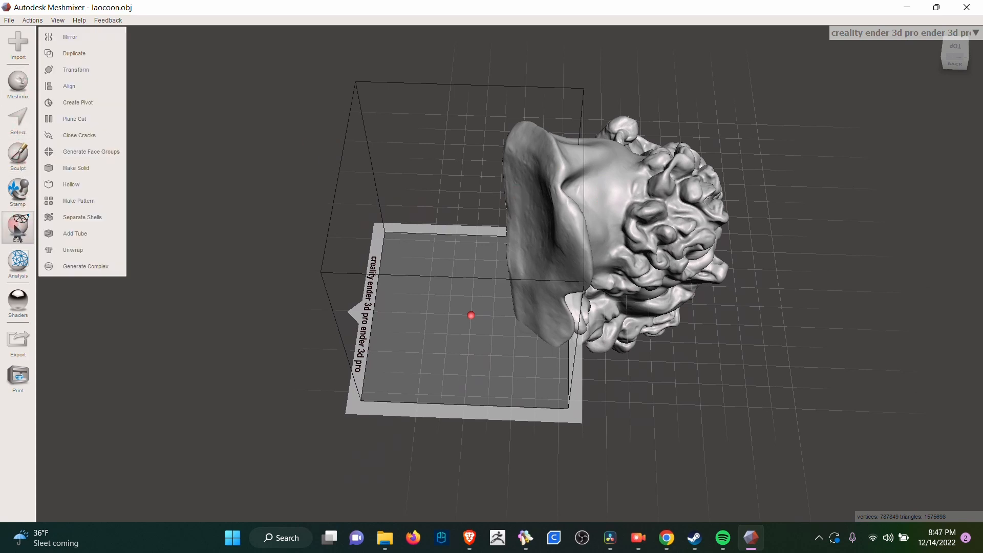
{"action": "left_click", "coordinate": [72, 70]}
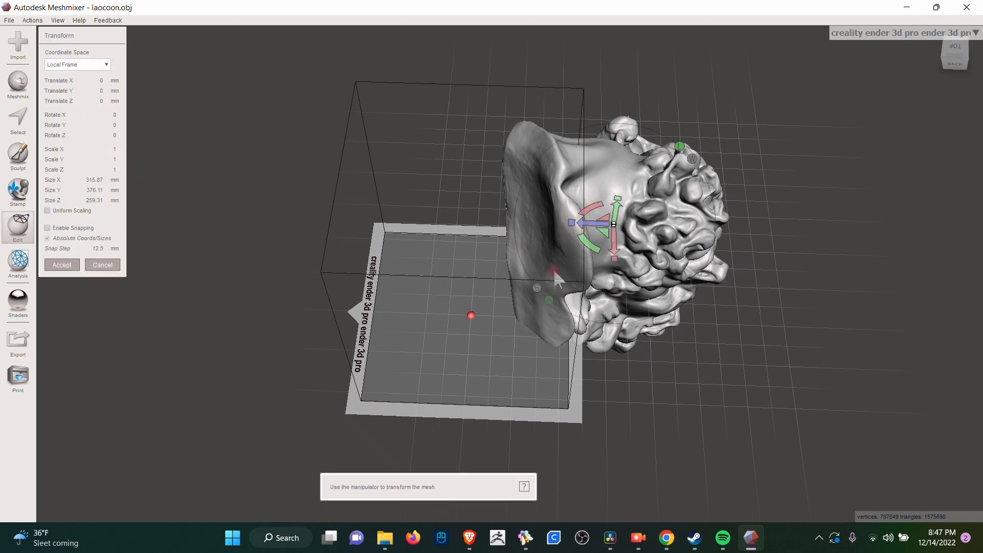
{"action": "right_click_drag", "start_coordinate": [557, 279], "coordinate": [592, 263]}
{"action": "left_click_drag", "start_coordinate": [588, 241], "coordinate": [520, 322]}
{"action": "right_click_drag", "start_coordinate": [520, 323], "coordinate": [441, 262]}
{"action": "left_click_drag", "start_coordinate": [480, 270], "coordinate": [486, 258]}
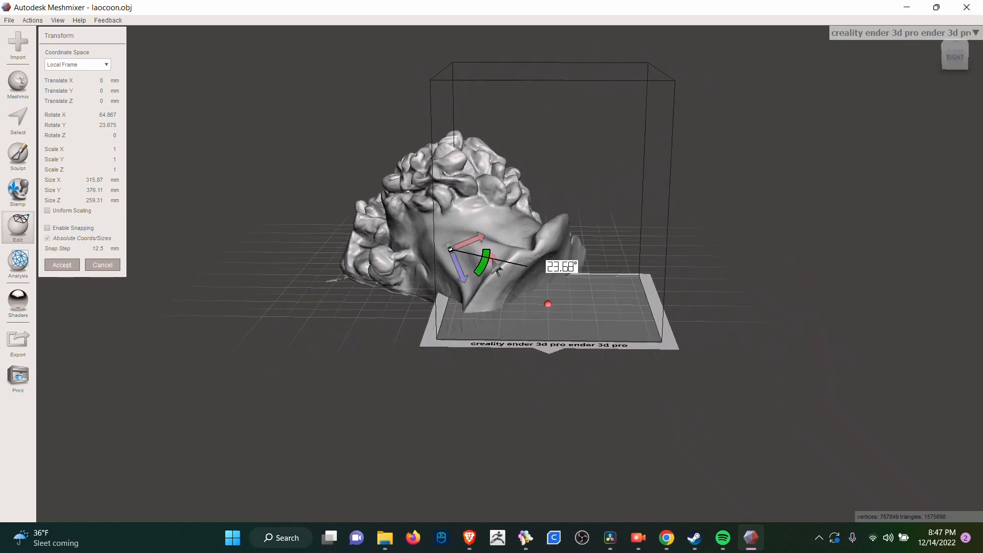
- Move the head over the print bed to about X 77.8, Y 92.8 and Z 117.5 mm, and accept the transform
{"action": "right_click_drag", "start_coordinate": [553, 287], "coordinate": [445, 337]}
{"action": "left_click_drag", "start_coordinate": [411, 262], "coordinate": [532, 266]}
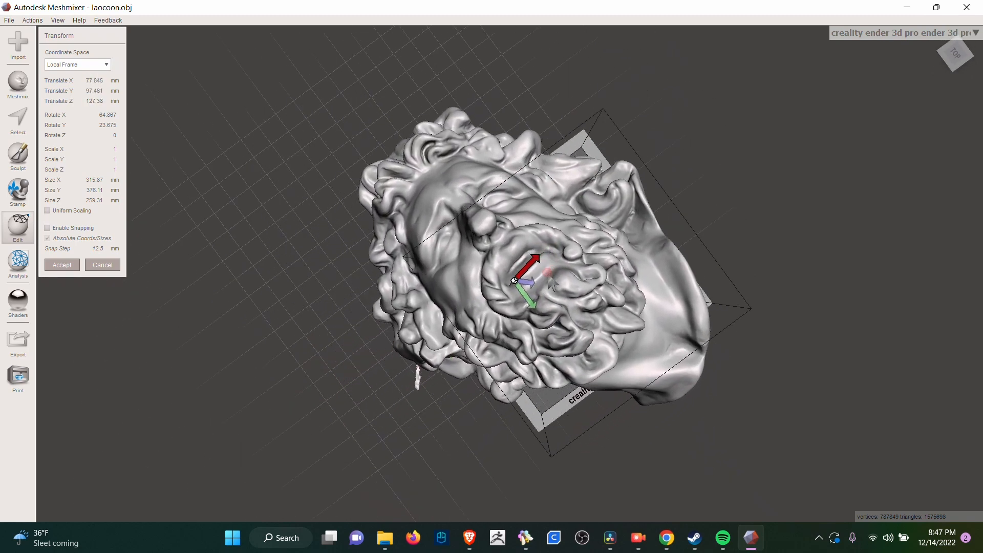
{"action": "right_click_drag", "start_coordinate": [535, 267], "coordinate": [513, 181]}
{"action": "left_click_drag", "start_coordinate": [511, 185], "coordinate": [511, 233]}
{"action": "right_click_drag", "start_coordinate": [513, 238], "coordinate": [588, 156]}
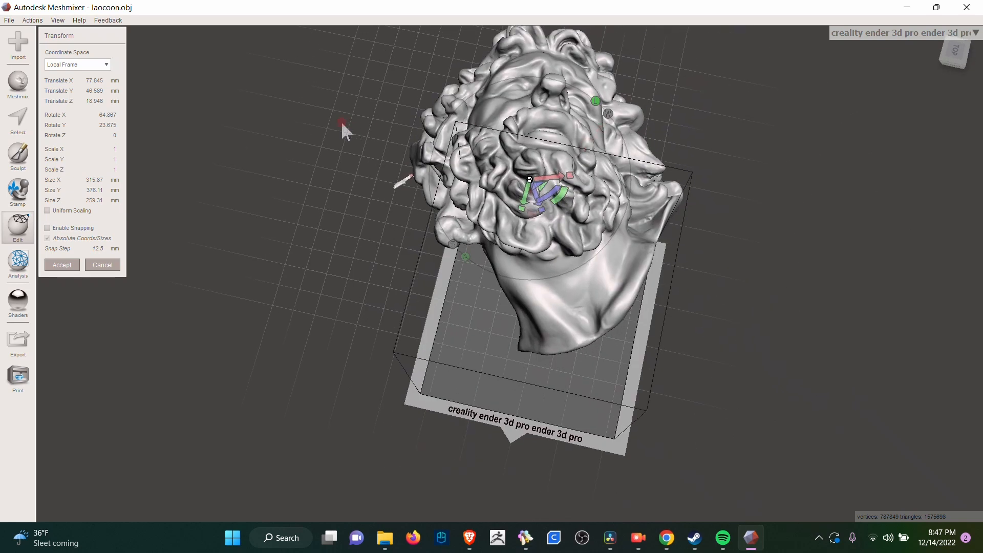
{"action": "right_click_drag", "start_coordinate": [341, 121], "coordinate": [612, 133]}
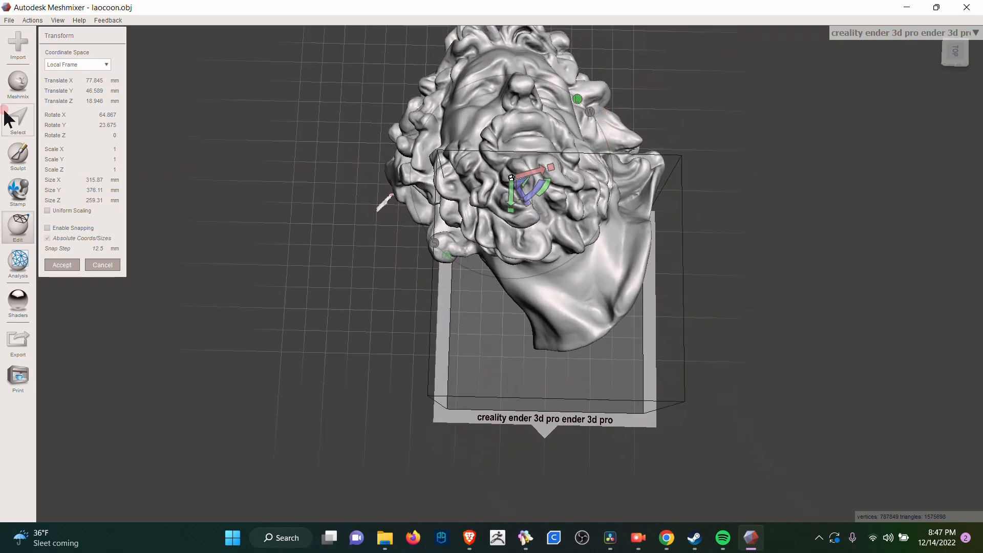
{"action": "left_click_drag", "start_coordinate": [511, 178], "coordinate": [508, 256]}
{"action": "right_click_drag", "start_coordinate": [647, 311], "coordinate": [544, 247]}
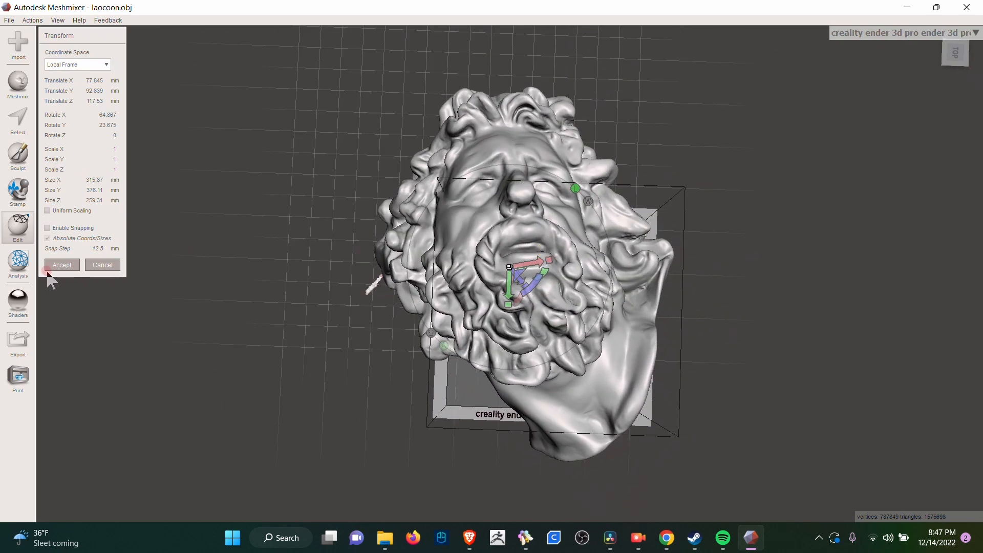
{"action": "left_click", "coordinate": [60, 265]}
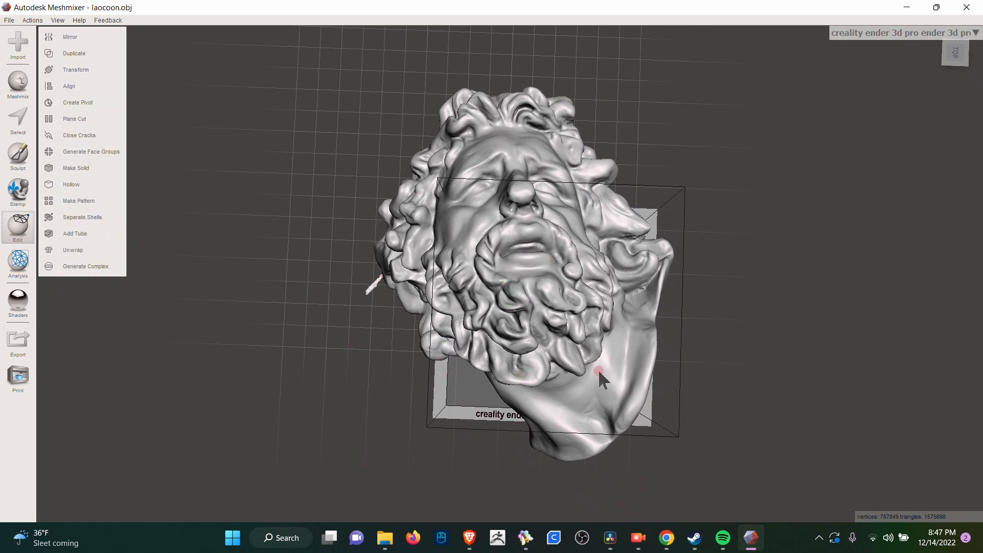
- Set up the RobustSmooth sculpting brush with a size of 18
{"action": "right_click_drag", "start_coordinate": [598, 371], "coordinate": [660, 289]}
{"action": "scroll", "coordinate": [388, 289], "scroll_direction": "up", "scroll_amount": 5}
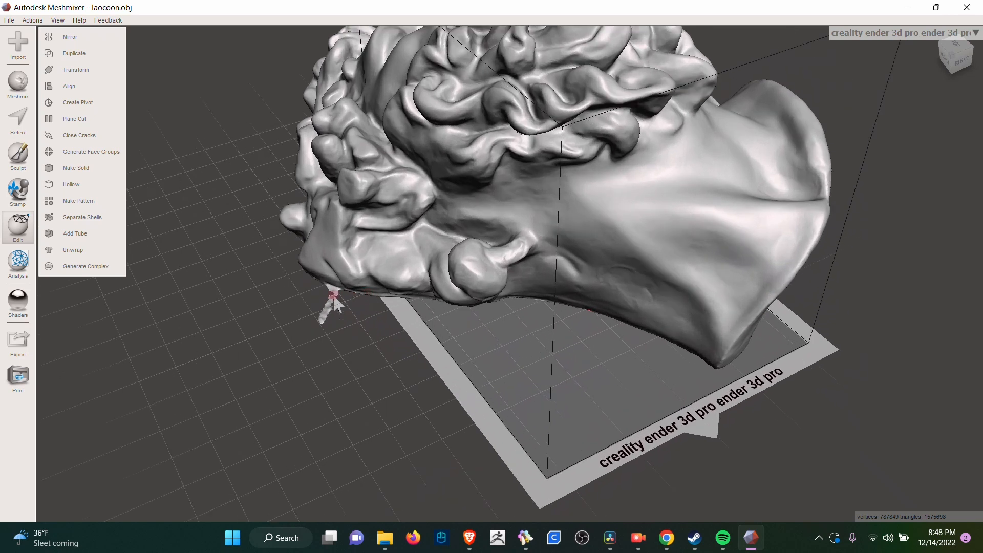
{"action": "right_click_drag", "start_coordinate": [335, 302], "coordinate": [437, 294]}
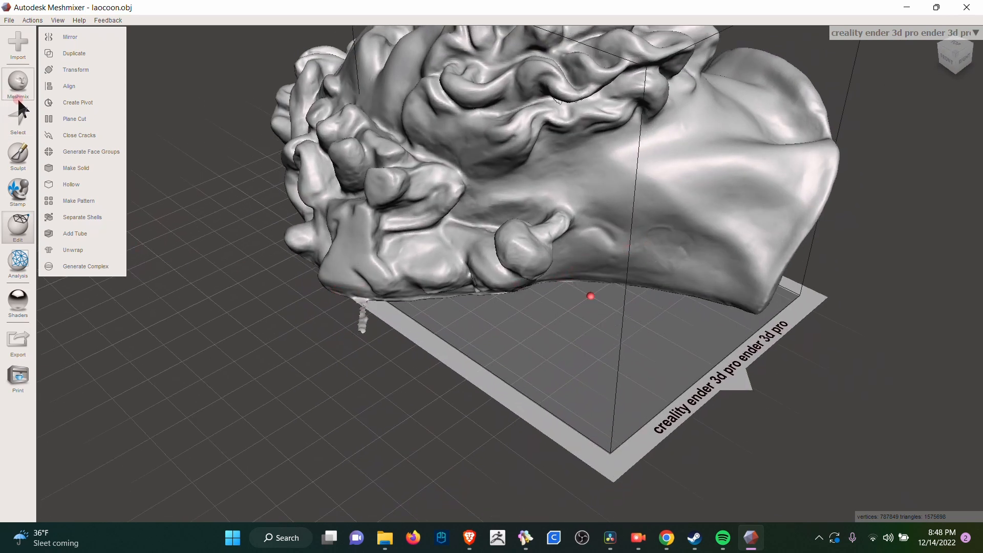
{"action": "left_click", "coordinate": [23, 159]}
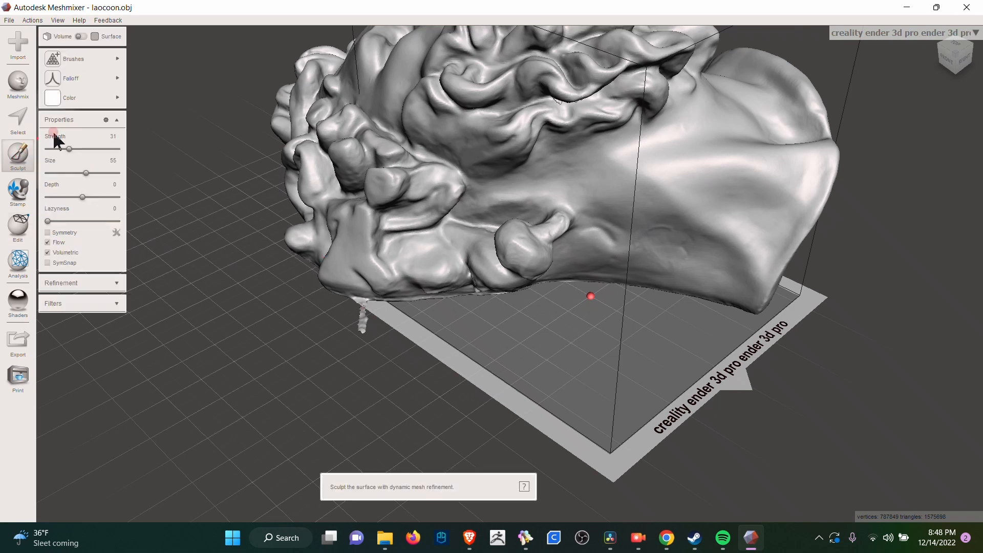
{"action": "left_click", "coordinate": [105, 106]}
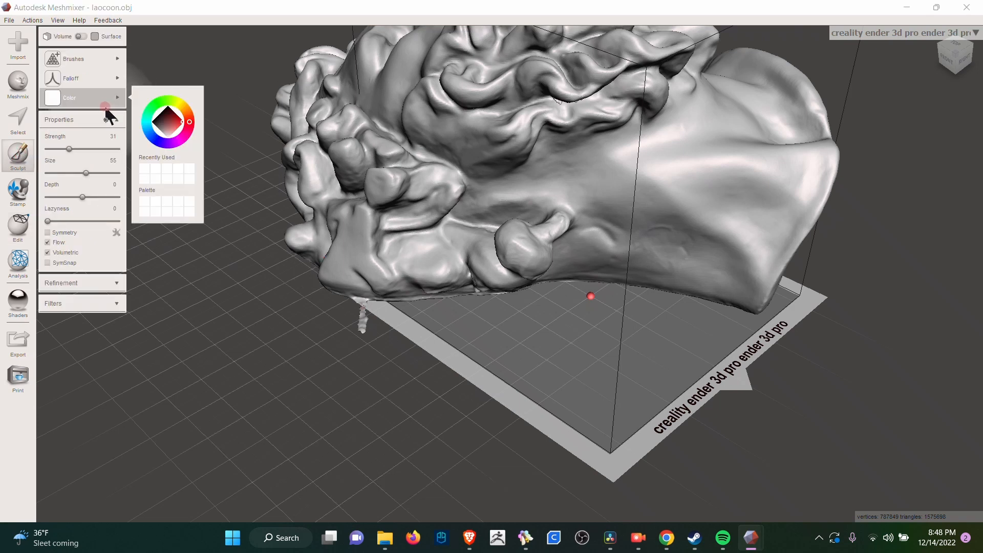
{"action": "left_click", "coordinate": [74, 55]}
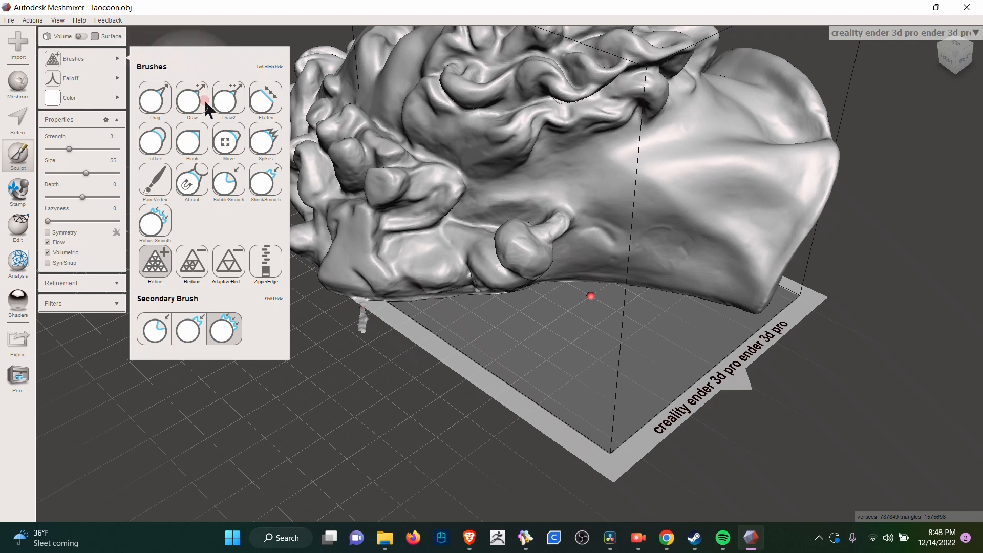
{"action": "left_click", "coordinate": [160, 219]}
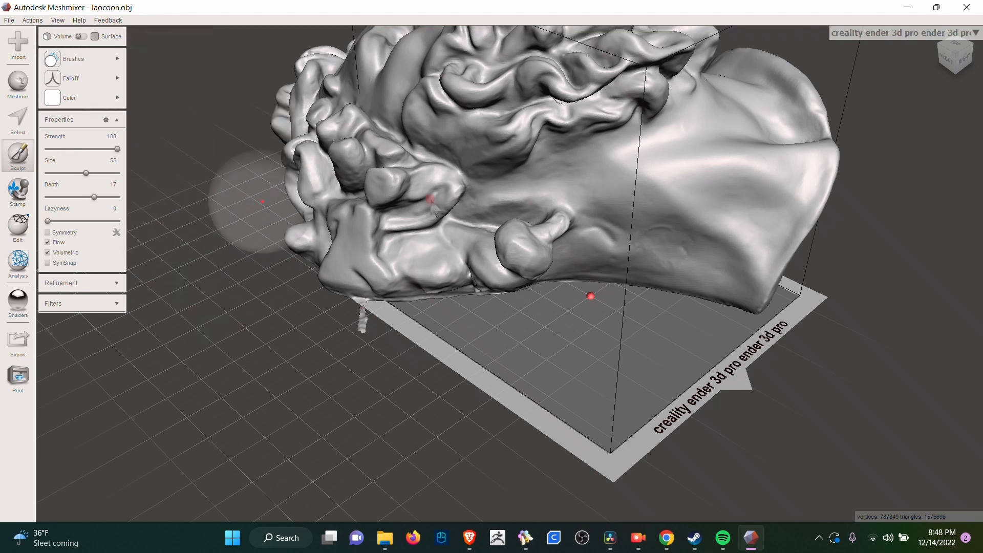
{"action": "left_click", "coordinate": [84, 172]}
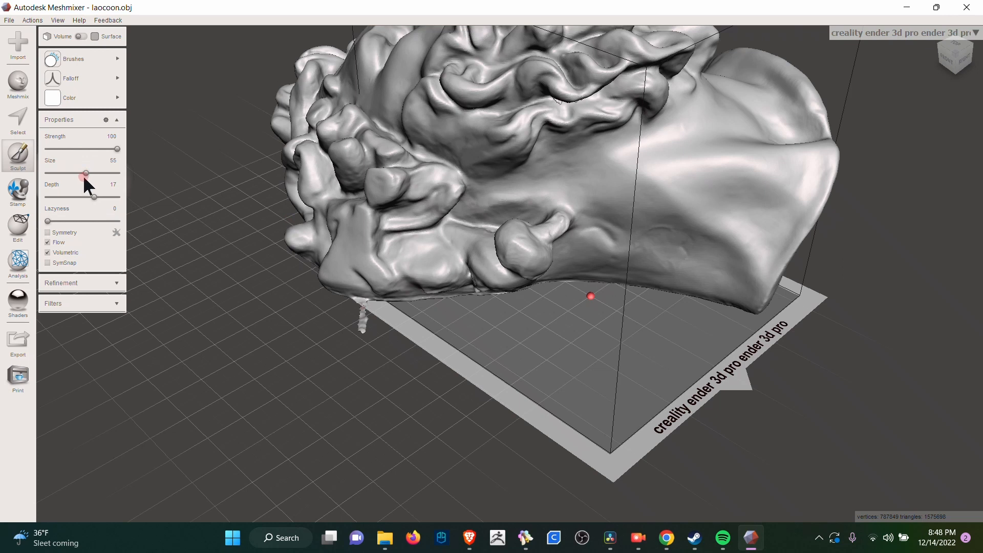
{"action": "left_click_drag", "start_coordinate": [84, 180], "coordinate": [60, 177]}
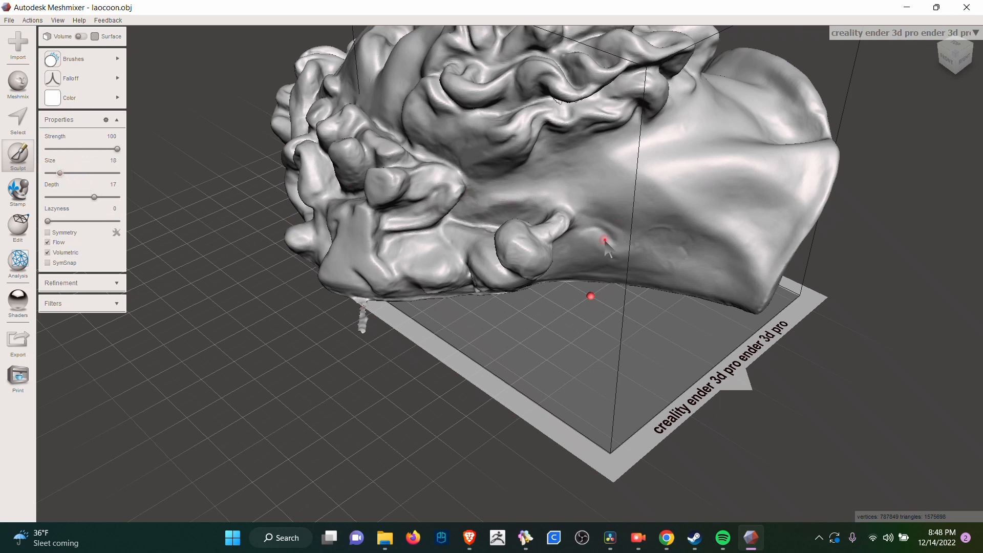
- Smooth the rough surface on the side of the neck with several brush strokes at strength 100
{"action": "left_click_drag", "start_coordinate": [605, 241], "coordinate": [614, 240]}
{"action": "left_click", "coordinate": [117, 149]}
{"action": "mouse_move", "coordinate": [657, 243]}
{"action": "left_mouse_down"}
{"action": "mouse_move", "coordinate": [648, 227]}
{"action": "mouse_move", "coordinate": [661, 229]}
{"action": "left_mouse_up"}
{"action": "mouse_move", "coordinate": [670, 231]}
{"action": "left_mouse_down"}
{"action": "mouse_move", "coordinate": [658, 225]}
{"action": "mouse_move", "coordinate": [664, 245]}
{"action": "mouse_move", "coordinate": [626, 272]}
{"action": "mouse_move", "coordinate": [688, 253]}
{"action": "left_mouse_up"}
{"action": "mouse_move", "coordinate": [726, 287]}
{"action": "left_mouse_down"}
{"action": "mouse_move", "coordinate": [675, 254]}
{"action": "mouse_move", "coordinate": [642, 202]}
{"action": "mouse_move", "coordinate": [684, 191]}
{"action": "mouse_move", "coordinate": [739, 198]}
{"action": "mouse_move", "coordinate": [736, 178]}
{"action": "mouse_move", "coordinate": [645, 221]}
{"action": "mouse_move", "coordinate": [617, 217]}
{"action": "left_mouse_up"}
{"action": "mouse_move", "coordinate": [613, 260]}
{"action": "left_mouse_down"}
{"action": "mouse_move", "coordinate": [609, 253]}
{"action": "mouse_move", "coordinate": [649, 258]}
{"action": "mouse_move", "coordinate": [669, 271]}
{"action": "mouse_move", "coordinate": [725, 213]}
{"action": "left_mouse_up"}
- Smooth the thin sliver hanging from the back edge of the head with the sculpting brush
{"action": "mouse_move", "coordinate": [721, 201]}
{"action": "right_mouse_down"}
{"action": "mouse_move", "coordinate": [670, 229]}
{"action": "mouse_move", "coordinate": [542, 247]}
{"action": "mouse_move", "coordinate": [500, 226]}
{"action": "mouse_move", "coordinate": [616, 226]}
{"action": "mouse_move", "coordinate": [665, 219]}
{"action": "mouse_move", "coordinate": [667, 206]}
{"action": "right_mouse_up"}
{"action": "scroll", "coordinate": [308, 271], "scroll_direction": "up", "scroll_amount": 1}
{"action": "scroll", "coordinate": [307, 272], "scroll_direction": "up", "scroll_amount": 5}
{"action": "middle_click_drag", "start_coordinate": [297, 274], "coordinate": [522, 268]}
{"action": "mouse_move", "coordinate": [407, 281]}
{"action": "left_mouse_down"}
{"action": "mouse_move", "coordinate": [431, 275]}
{"action": "mouse_move", "coordinate": [431, 263]}
{"action": "left_mouse_up"}
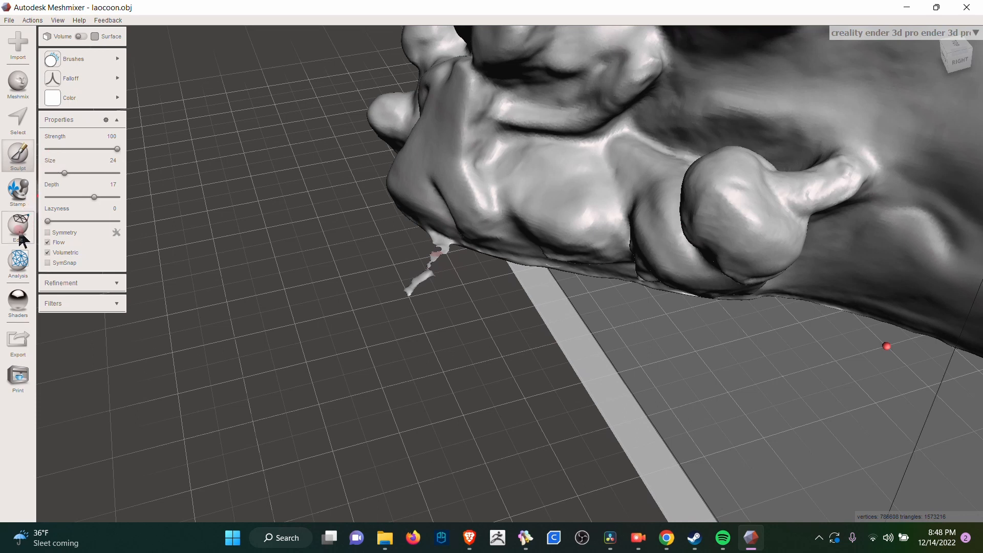
- Select the thin sliver hanging from the back edge of the head with a loop around it, and delete it
{"action": "left_click", "coordinate": [28, 121]}
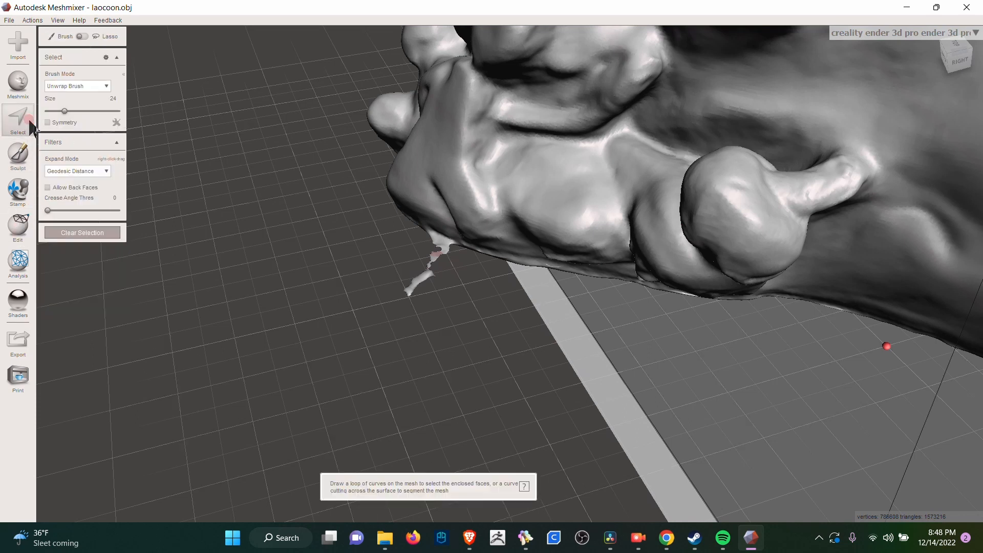
{"action": "left_click_drag", "start_coordinate": [368, 268], "coordinate": [377, 295]}
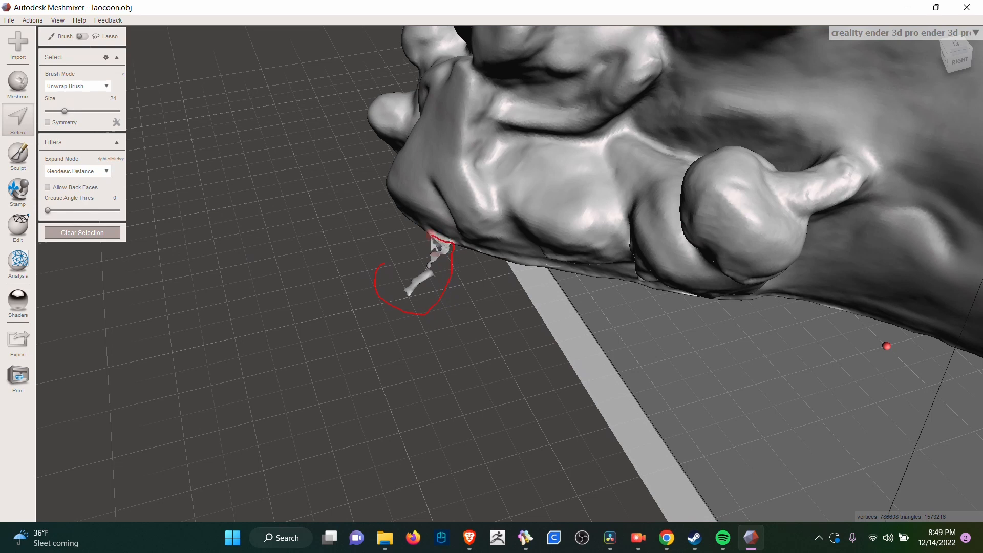
{"action": "left_click_drag", "start_coordinate": [404, 226], "coordinate": [370, 248]}
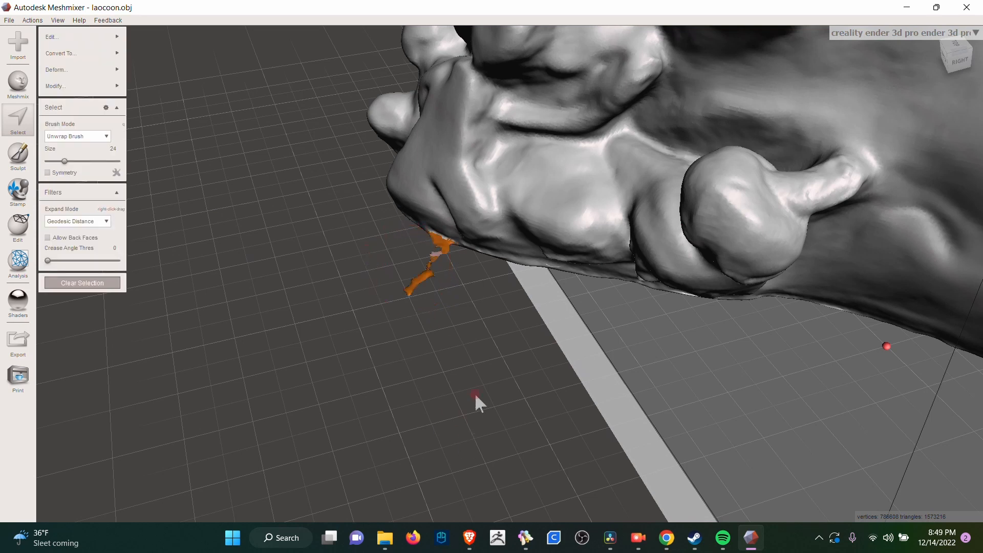
{"action": "mouse_move", "coordinate": [475, 392]}
{"action": "right_mouse_down"}
{"action": "mouse_move", "coordinate": [520, 278]}
{"action": "mouse_move", "coordinate": [473, 376]}
{"action": "mouse_move", "coordinate": [477, 274]}
{"action": "mouse_move", "coordinate": [458, 134]}
{"action": "mouse_move", "coordinate": [428, 126]}
{"action": "mouse_move", "coordinate": [457, 285]}
{"action": "mouse_move", "coordinate": [487, 296]}
{"action": "right_mouse_up"}
{"action": "key", "text": "Delete"}
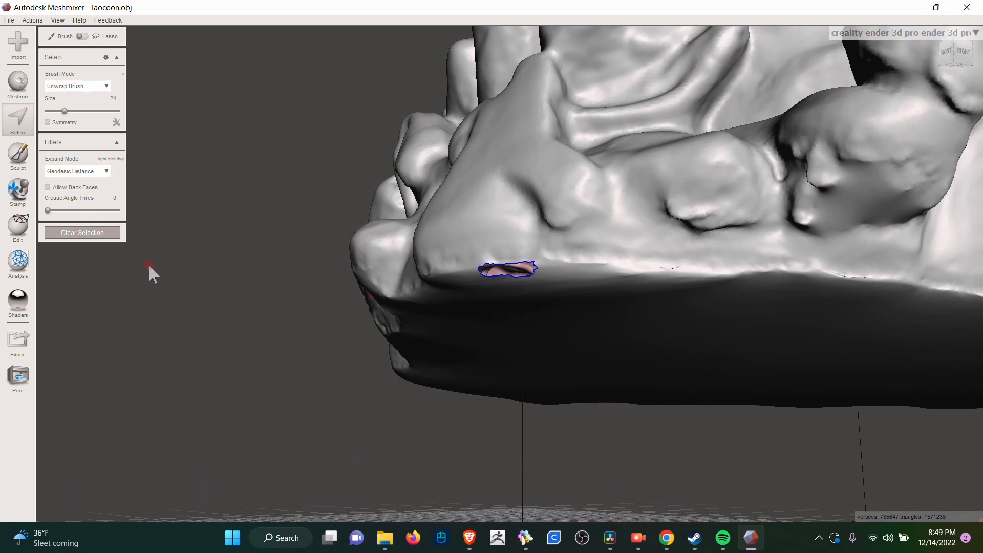
- Run the Inspector on the head mesh and examine the marked hole at its back edge from several angles
{"action": "left_click", "coordinate": [10, 264]}
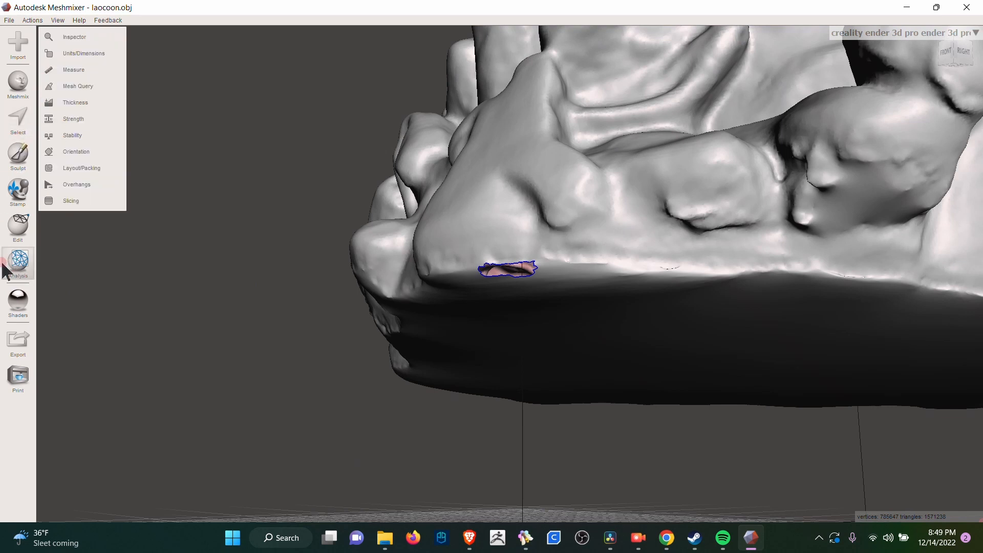
{"action": "left_click", "coordinate": [65, 36]}
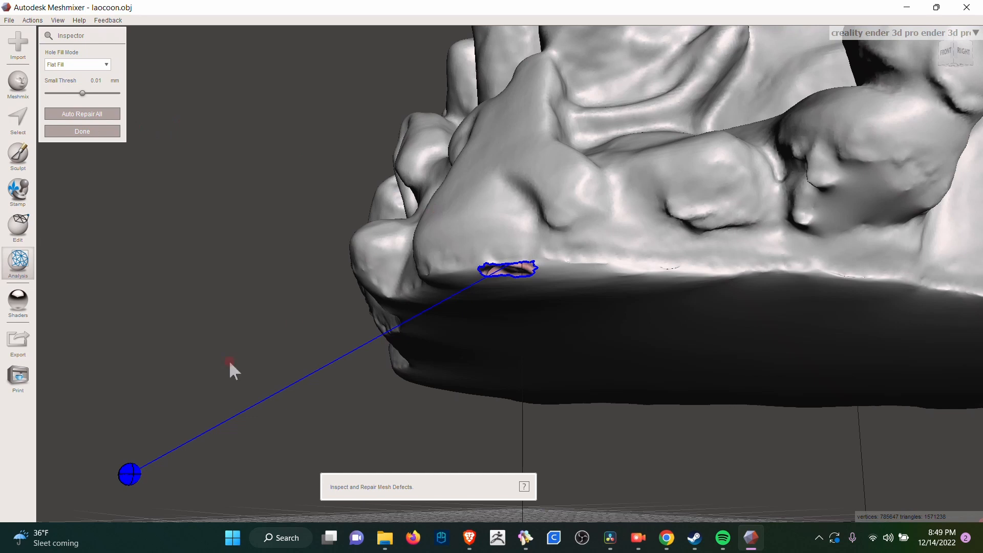
{"action": "scroll", "coordinate": [248, 430], "scroll_direction": "down", "scroll_amount": 5}
{"action": "scroll", "coordinate": [323, 417], "scroll_direction": "down", "scroll_amount": 2}
{"action": "right_click_drag", "start_coordinate": [568, 331], "coordinate": [490, 363]}
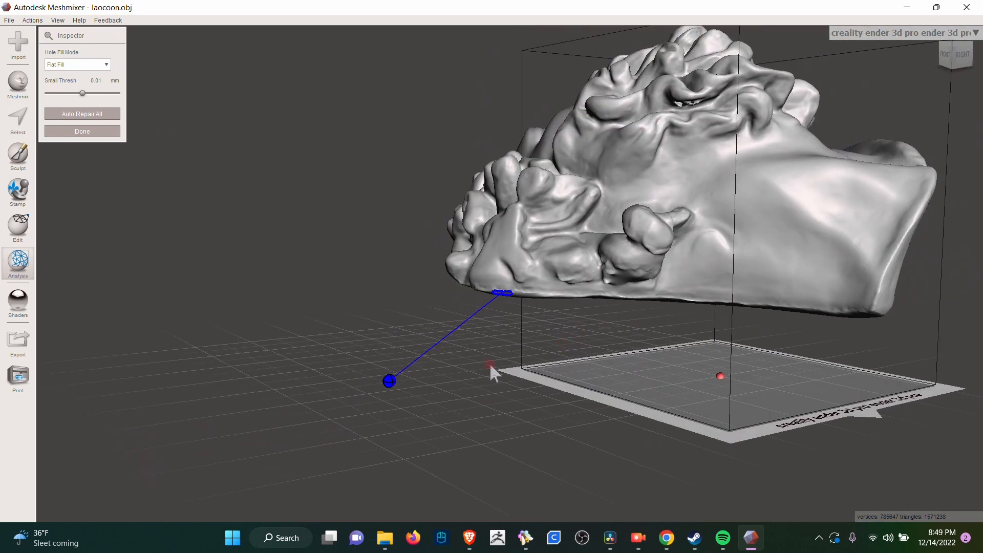
{"action": "right_click_drag", "start_coordinate": [708, 323], "coordinate": [726, 339]}
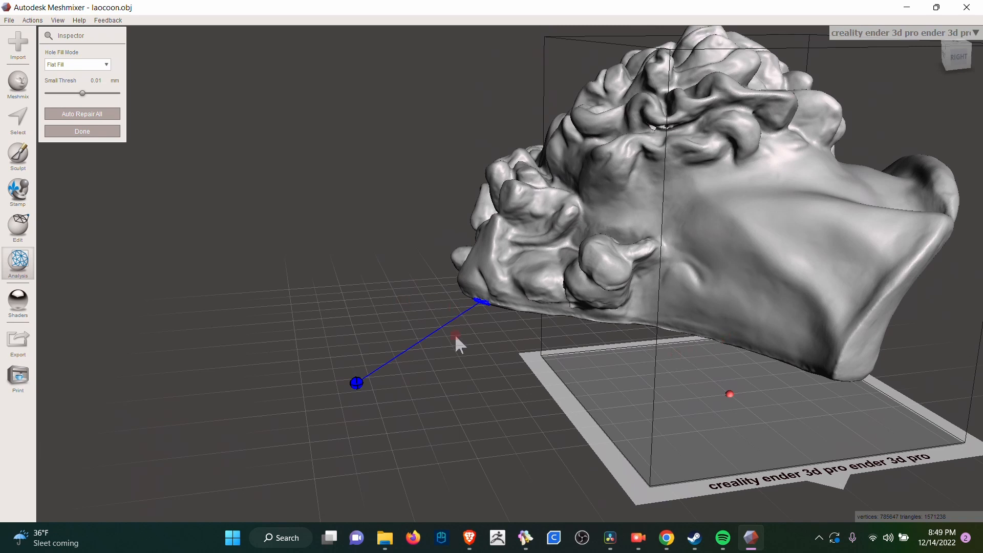
{"action": "right_click_drag", "start_coordinate": [457, 344], "coordinate": [491, 351]}
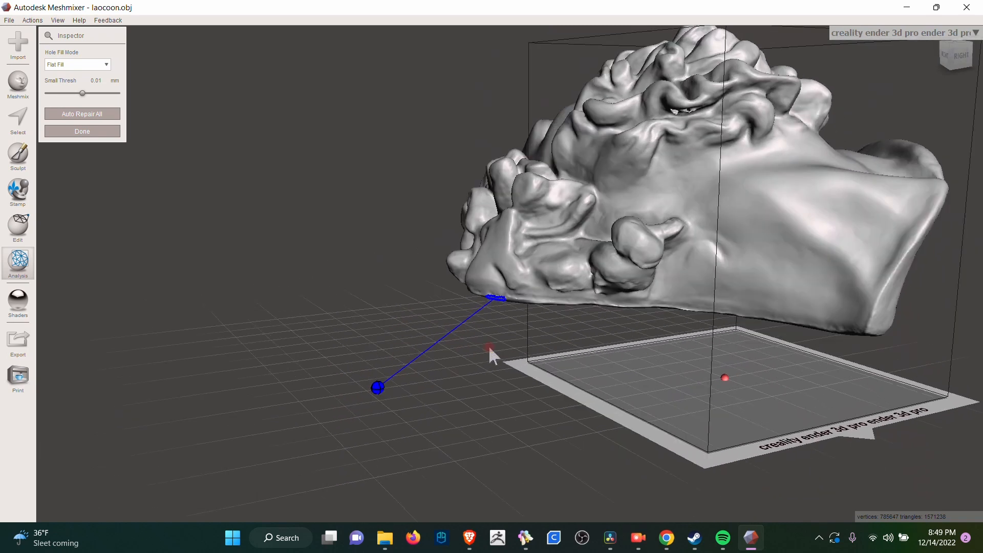
- Set the hole fill mode to Smooth Fill with a small threshold of 0.014 mm, and auto-repair all mesh defects
{"action": "left_click", "coordinate": [56, 65]}
{"action": "left_click", "coordinate": [82, 92]}
{"action": "left_click", "coordinate": [86, 111]}
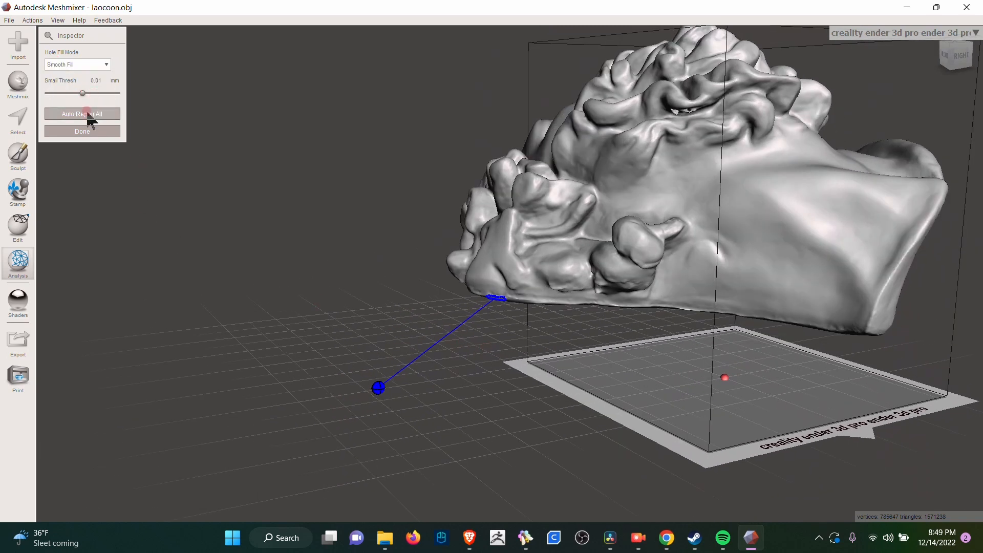
{"action": "left_click", "coordinate": [82, 93]}
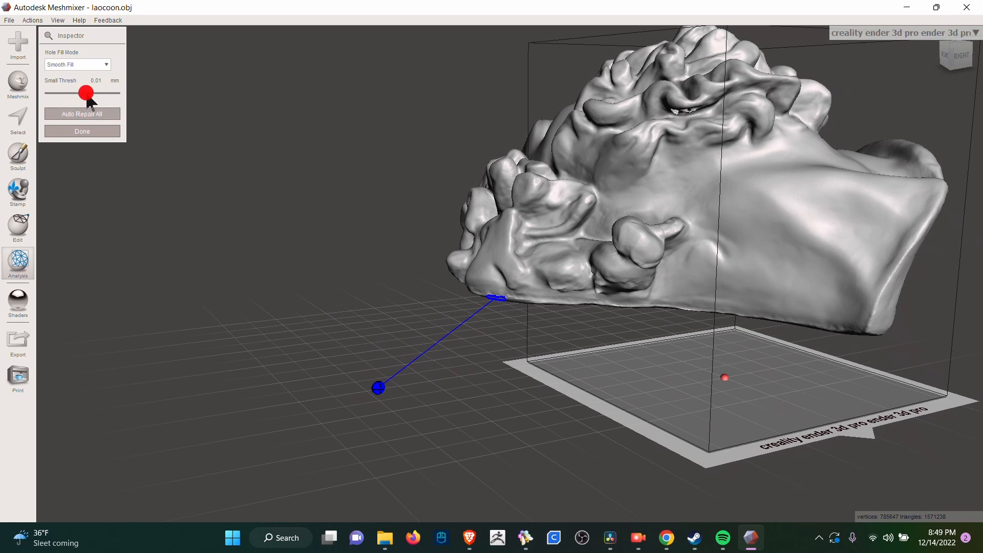
{"action": "left_click_drag", "start_coordinate": [86, 93], "coordinate": [92, 93]}
{"action": "left_click", "coordinate": [98, 113]}
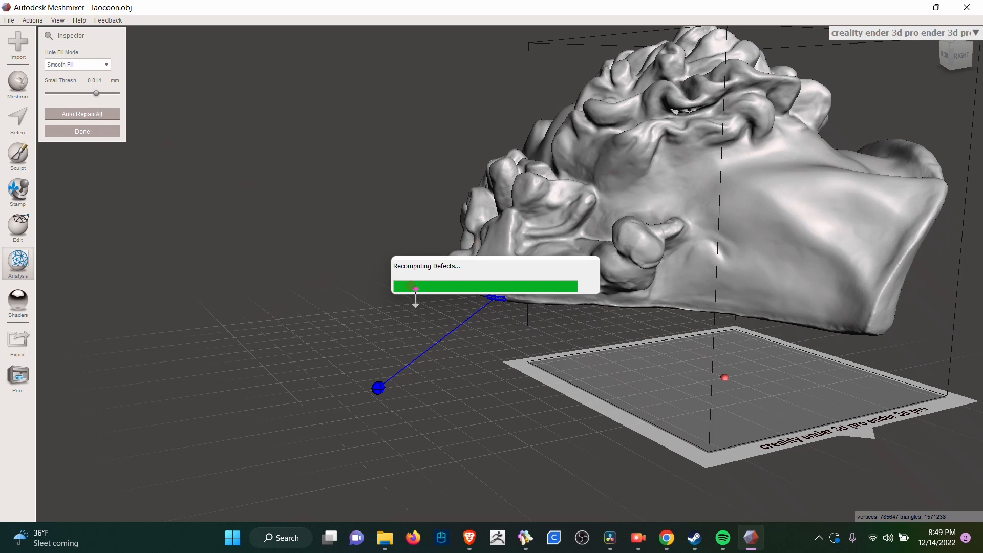
- Smooth the rough fold beside the neck and the lower back edge with the sculpting brush at strength 45 and size 24
{"action": "right_click_drag", "start_coordinate": [517, 340], "coordinate": [660, 327]}
{"action": "right_click_drag", "start_coordinate": [654, 189], "coordinate": [631, 248]}
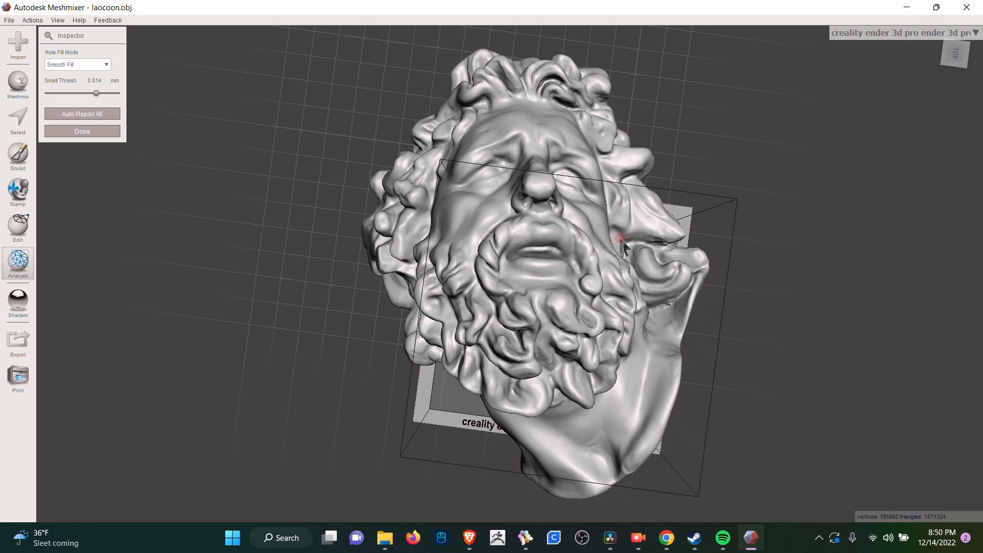
{"action": "mouse_move", "coordinate": [571, 264]}
{"action": "right_mouse_down"}
{"action": "mouse_move", "coordinate": [526, 186]}
{"action": "mouse_move", "coordinate": [577, 226]}
{"action": "mouse_move", "coordinate": [583, 258]}
{"action": "right_mouse_up"}
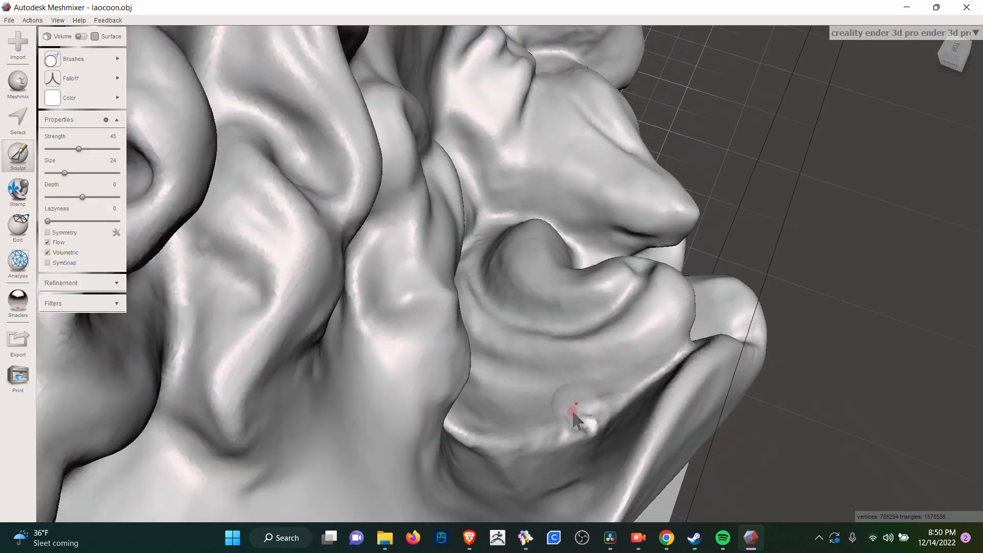
{"action": "mouse_move", "coordinate": [577, 410]}
{"action": "left_mouse_down"}
{"action": "mouse_move", "coordinate": [582, 433]}
{"action": "mouse_move", "coordinate": [506, 441]}
{"action": "mouse_move", "coordinate": [613, 411]}
{"action": "left_mouse_up"}
{"action": "mouse_move", "coordinate": [614, 411]}
{"action": "right_mouse_down"}
{"action": "mouse_move", "coordinate": [635, 412]}
{"action": "mouse_move", "coordinate": [570, 362]}
{"action": "mouse_move", "coordinate": [537, 317]}
{"action": "mouse_move", "coordinate": [588, 278]}
{"action": "mouse_move", "coordinate": [487, 333]}
{"action": "mouse_move", "coordinate": [426, 342]}
{"action": "right_mouse_up"}
{"action": "left_click_drag", "start_coordinate": [423, 334], "coordinate": [551, 328]}
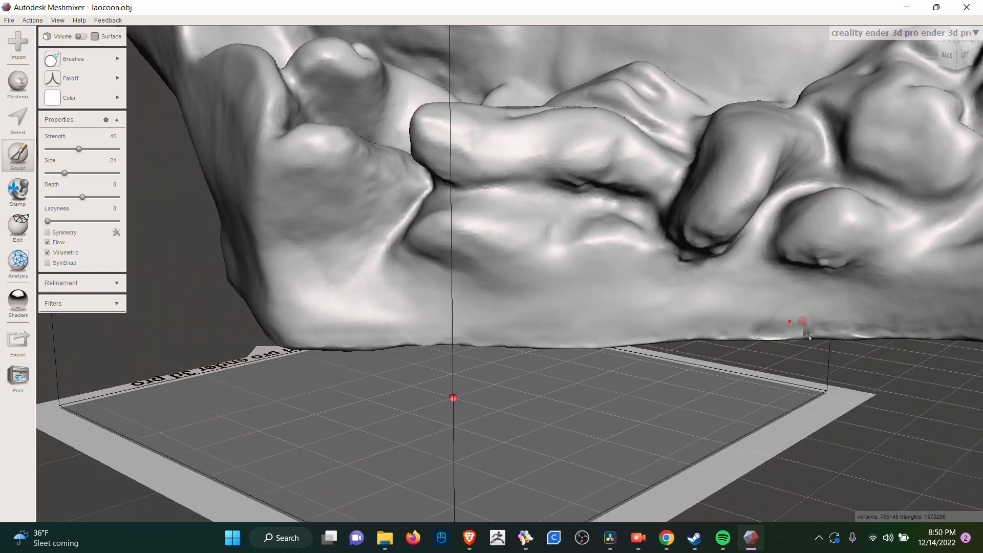
- Smooth away the bumps under the two neighbouring hair curls and the nicks along the adjoining lower edge
{"action": "right_click_drag", "start_coordinate": [766, 328], "coordinate": [635, 193]}
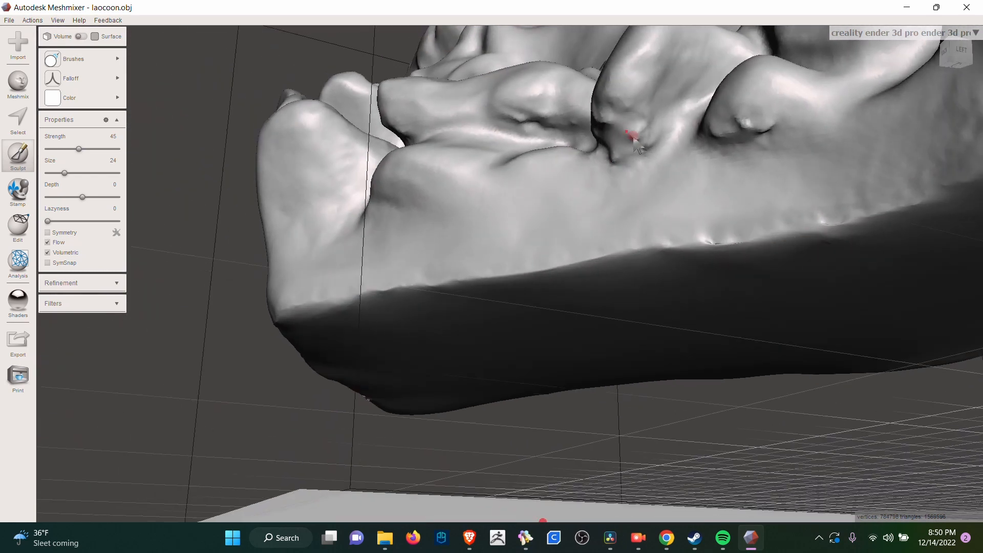
{"action": "left_click_drag", "start_coordinate": [647, 135], "coordinate": [634, 145]}
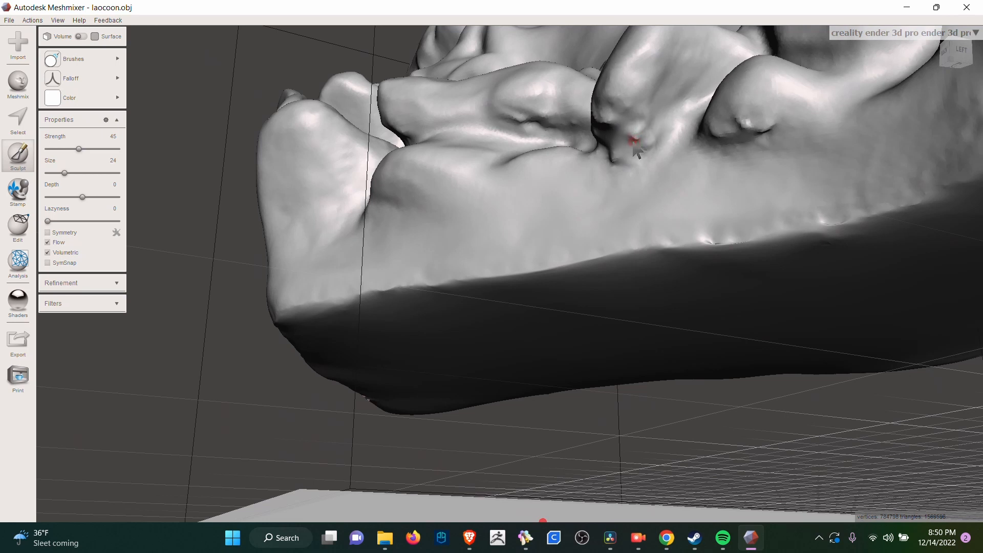
{"action": "left_click", "coordinate": [612, 129]}
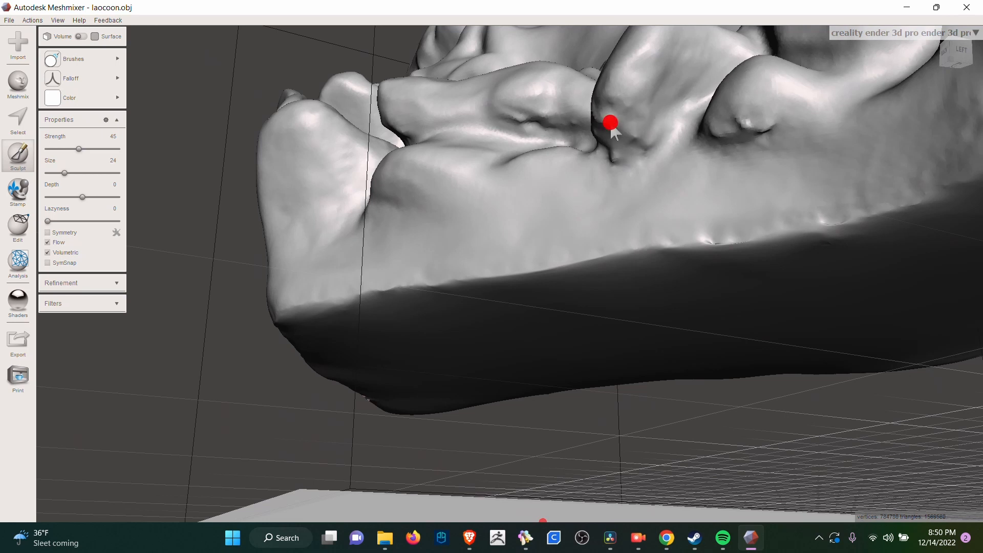
{"action": "left_click_drag", "start_coordinate": [619, 105], "coordinate": [642, 139]}
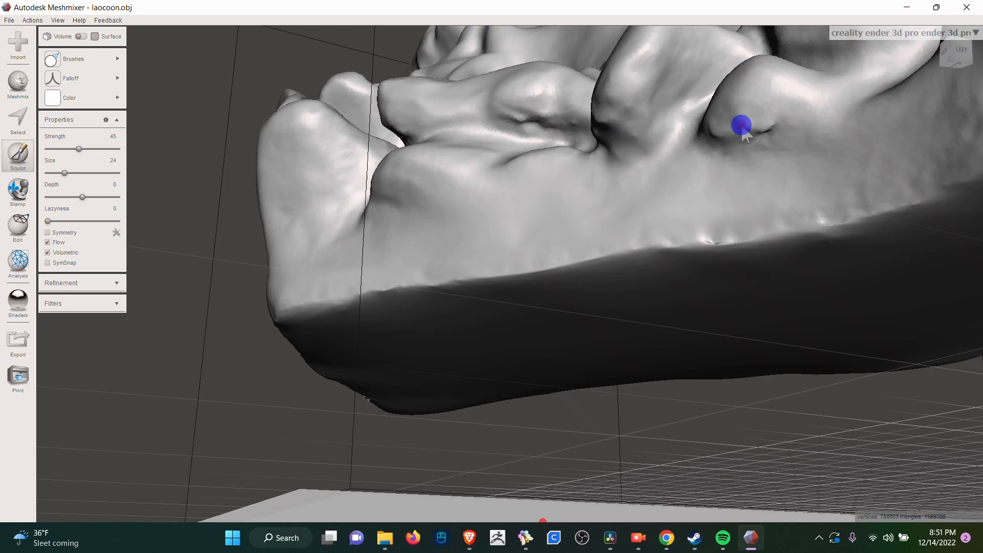
{"action": "mouse_move", "coordinate": [748, 128]}
{"action": "left_mouse_down"}
{"action": "mouse_move", "coordinate": [711, 137]}
{"action": "mouse_move", "coordinate": [753, 125]}
{"action": "mouse_move", "coordinate": [786, 198]}
{"action": "mouse_move", "coordinate": [825, 216]}
{"action": "mouse_move", "coordinate": [729, 231]}
{"action": "left_mouse_up"}
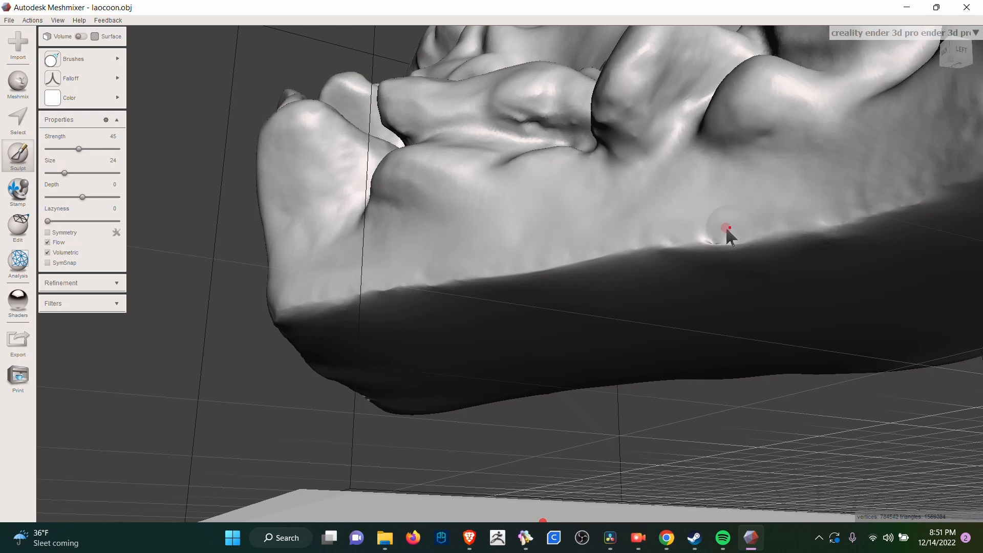
- Smooth the uneven cut face at the base of the neck with the sculpting brush at size 39
{"action": "mouse_move", "coordinate": [526, 186]}
{"action": "right_mouse_down"}
{"action": "mouse_move", "coordinate": [548, 191]}
{"action": "mouse_move", "coordinate": [553, 134]}
{"action": "right_mouse_up"}
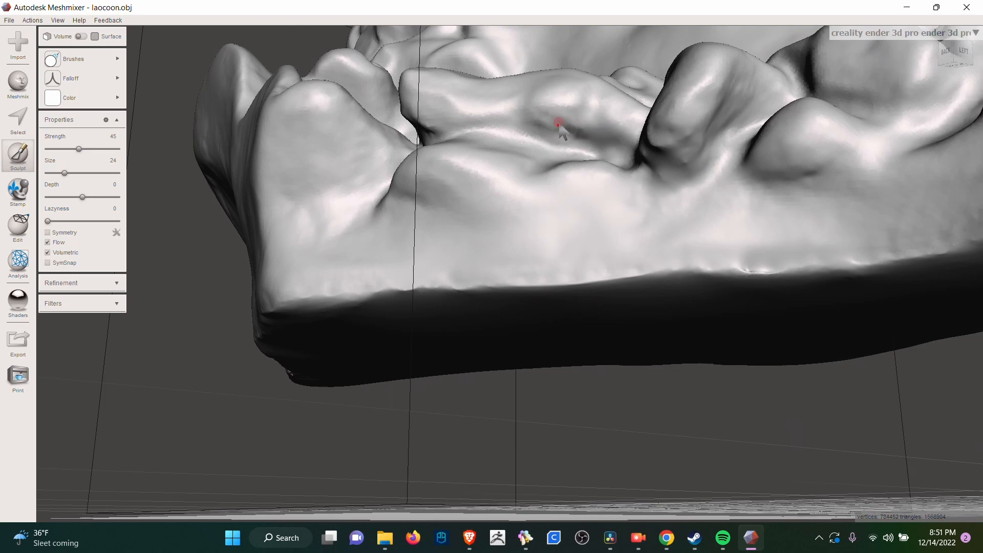
{"action": "mouse_move", "coordinate": [592, 137]}
{"action": "right_mouse_down"}
{"action": "mouse_move", "coordinate": [520, 182]}
{"action": "mouse_move", "coordinate": [532, 226]}
{"action": "mouse_move", "coordinate": [574, 267]}
{"action": "mouse_move", "coordinate": [559, 224]}
{"action": "mouse_move", "coordinate": [568, 224]}
{"action": "right_mouse_up"}
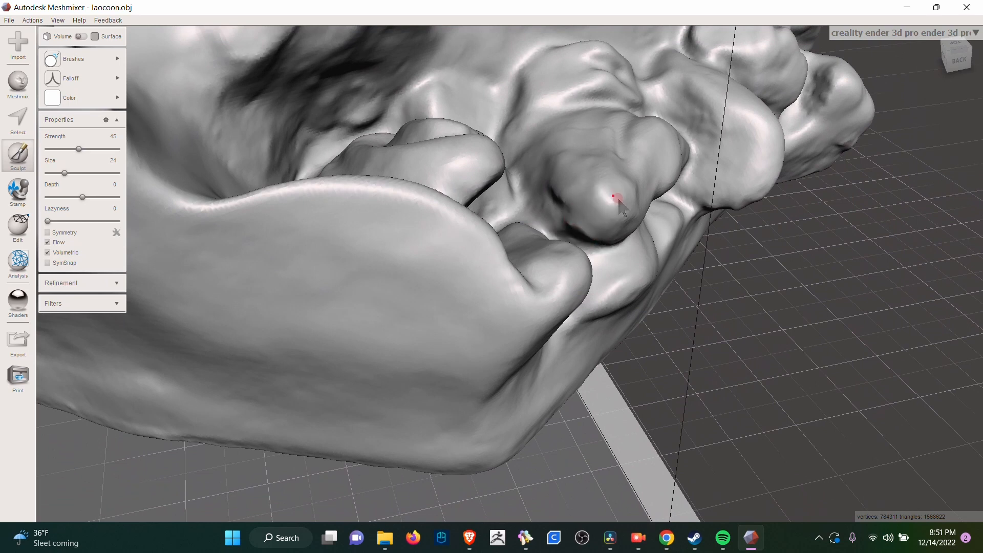
{"action": "mouse_move", "coordinate": [612, 228]}
{"action": "right_mouse_down"}
{"action": "mouse_move", "coordinate": [619, 250]}
{"action": "mouse_move", "coordinate": [552, 256]}
{"action": "mouse_move", "coordinate": [502, 226]}
{"action": "mouse_move", "coordinate": [265, 301]}
{"action": "mouse_move", "coordinate": [351, 253]}
{"action": "mouse_move", "coordinate": [573, 291]}
{"action": "right_mouse_up"}
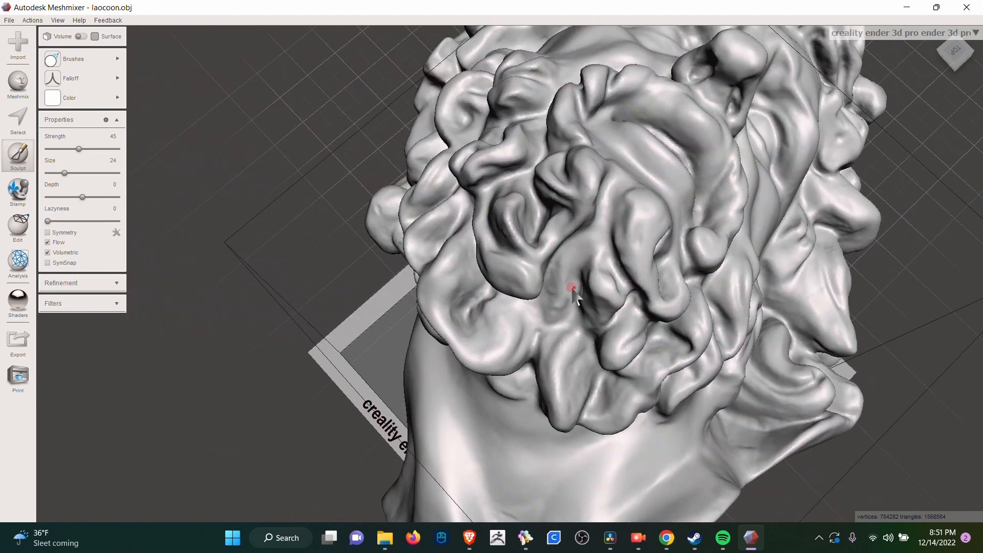
{"action": "mouse_move", "coordinate": [582, 328]}
{"action": "right_mouse_down"}
{"action": "mouse_move", "coordinate": [610, 307]}
{"action": "mouse_move", "coordinate": [614, 279]}
{"action": "mouse_move", "coordinate": [573, 330]}
{"action": "right_mouse_up"}
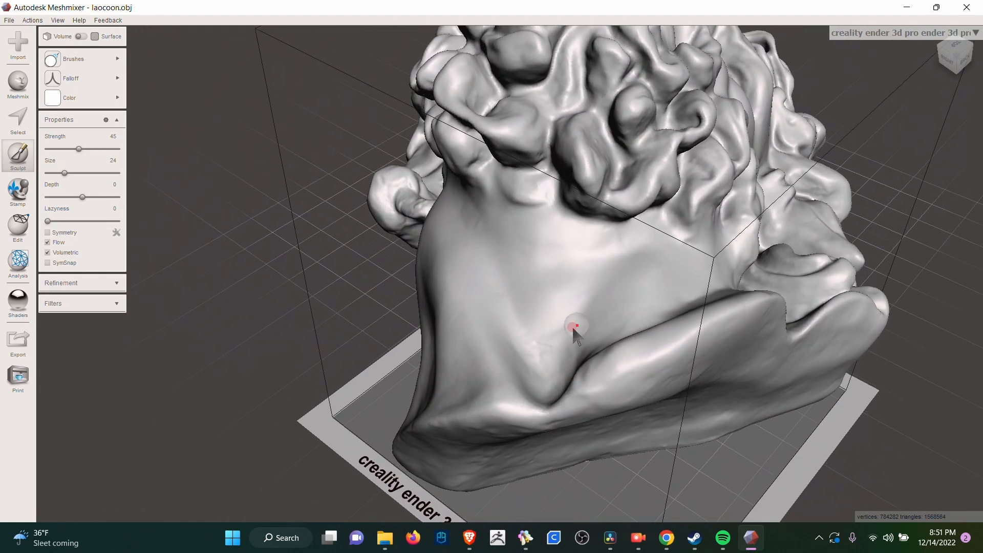
{"action": "right_click_drag", "start_coordinate": [587, 398], "coordinate": [579, 354]}
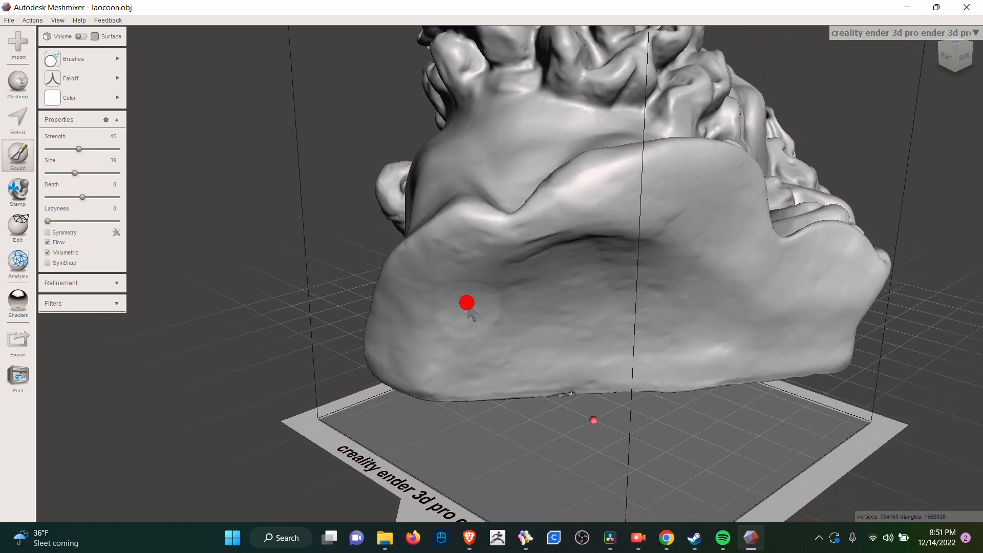
{"action": "mouse_move", "coordinate": [577, 351]}
{"action": "left_mouse_down"}
{"action": "mouse_move", "coordinate": [684, 314]}
{"action": "mouse_move", "coordinate": [676, 325]}
{"action": "mouse_move", "coordinate": [772, 324]}
{"action": "mouse_move", "coordinate": [620, 354]}
{"action": "left_mouse_up"}
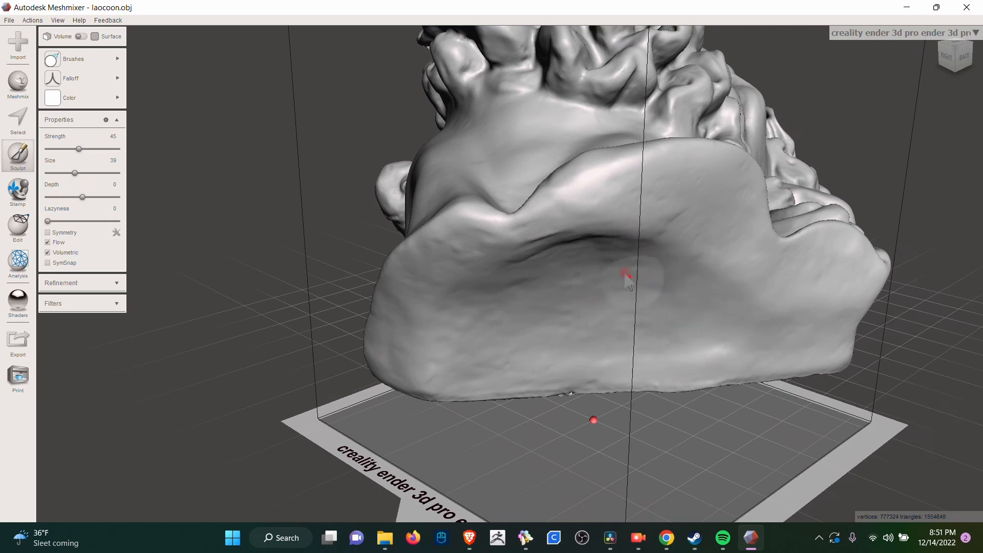
{"action": "mouse_move", "coordinate": [713, 324]}
{"action": "left_mouse_down"}
{"action": "mouse_move", "coordinate": [757, 314]}
{"action": "mouse_move", "coordinate": [573, 333]}
{"action": "mouse_move", "coordinate": [586, 348]}
{"action": "left_mouse_up"}
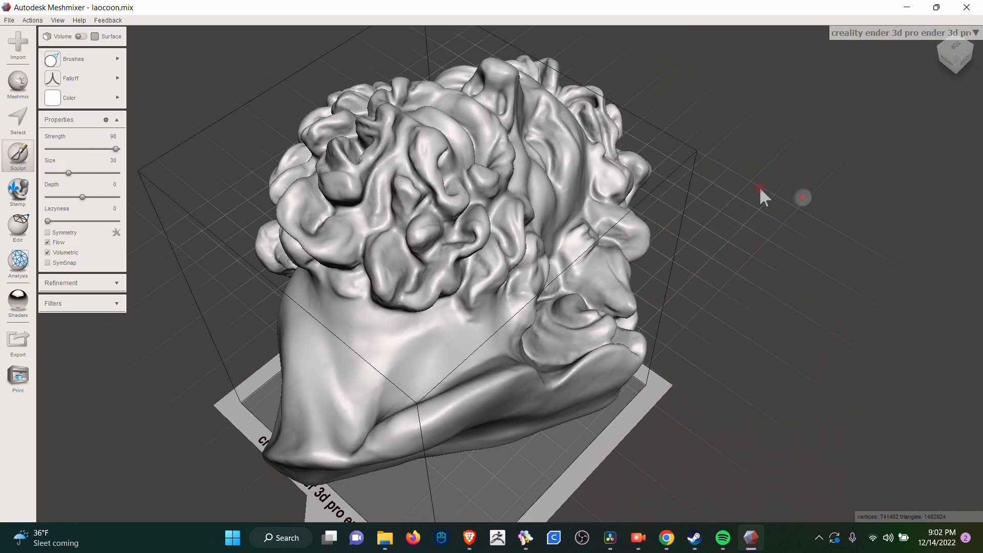
{"action": "right_click_drag", "start_coordinate": [763, 195], "coordinate": [606, 255]}
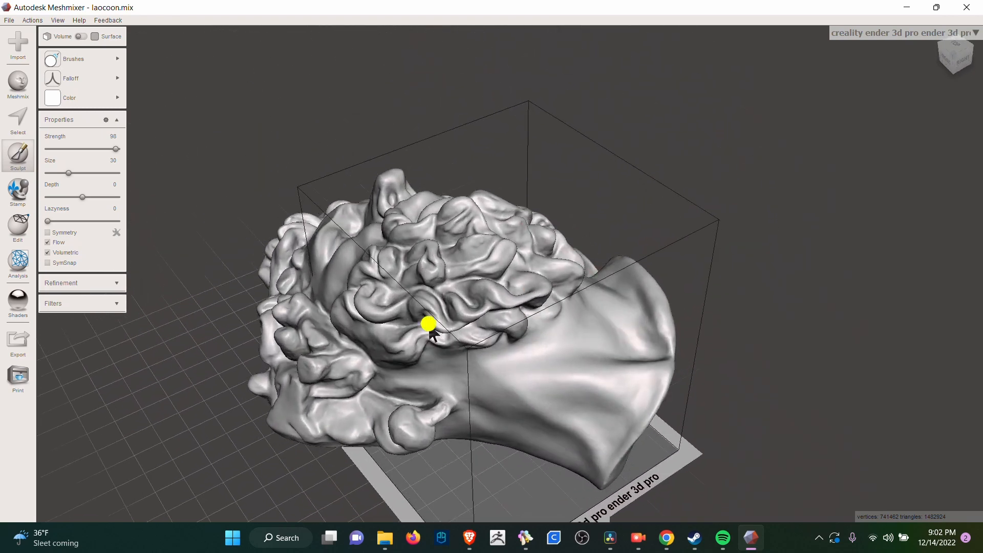
{"action": "right_click_drag", "start_coordinate": [430, 330], "coordinate": [436, 233]}
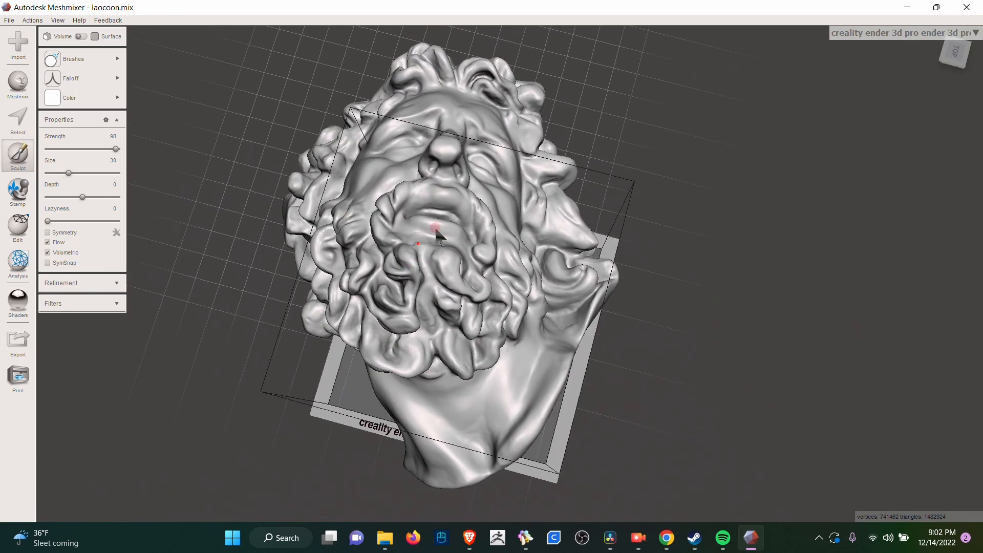
{"action": "right_click_drag", "start_coordinate": [335, 56], "coordinate": [650, 223]}
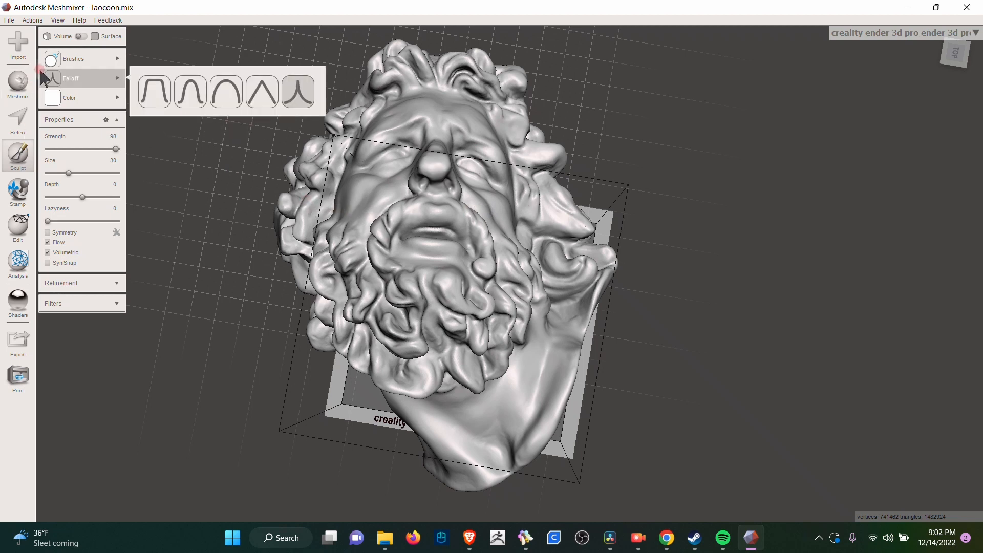
{"action": "mouse_move", "coordinate": [73, 60]}
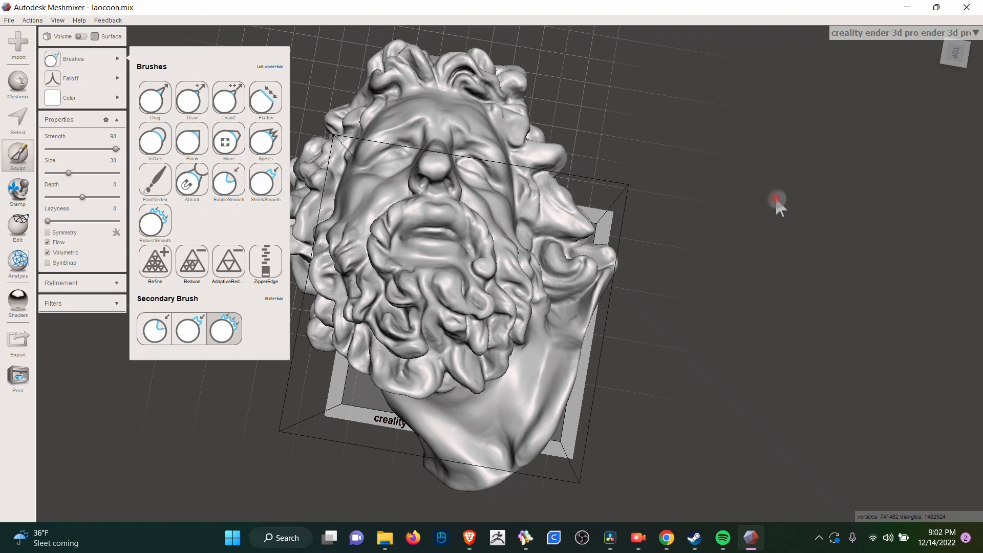
- Export the cleaned-up head mesh
{"action": "left_click", "coordinate": [9, 20]}
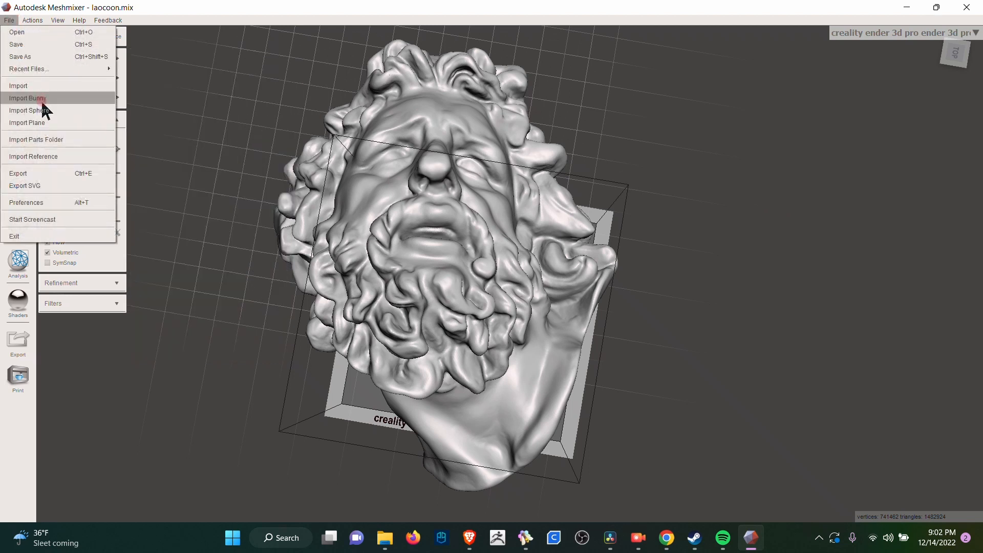
{"action": "left_click", "coordinate": [38, 173]}
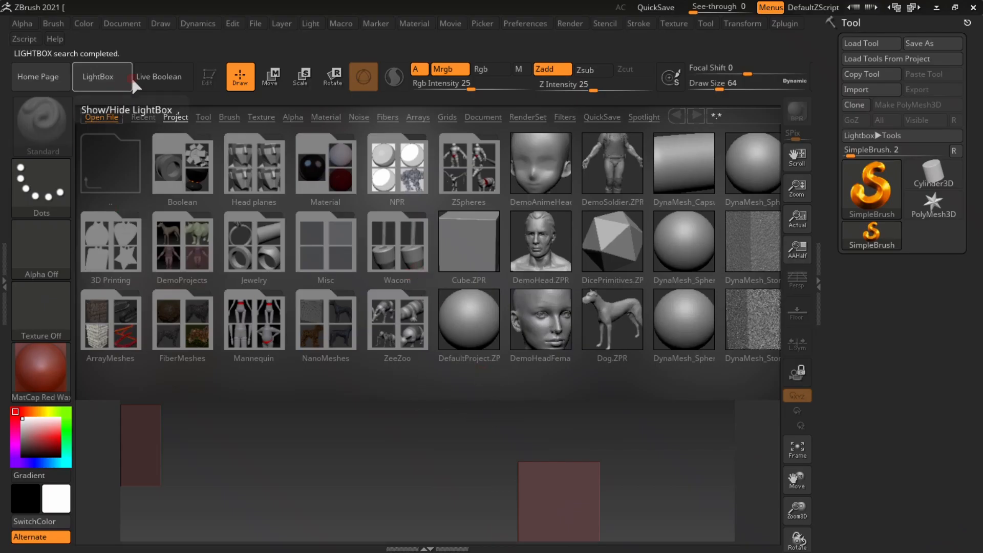
- Switch to ZBrush, hide LightBox, and import the laocoon mesh as a tool
{"action": "left_click", "coordinate": [102, 77]}
{"action": "key", "text": "ctrl+z"}
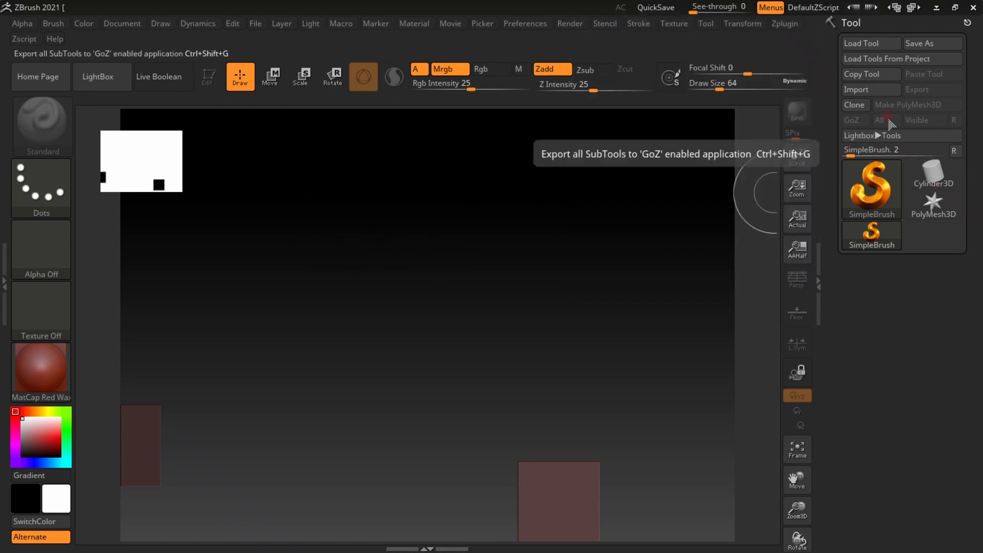
{"action": "left_click", "coordinate": [869, 91]}
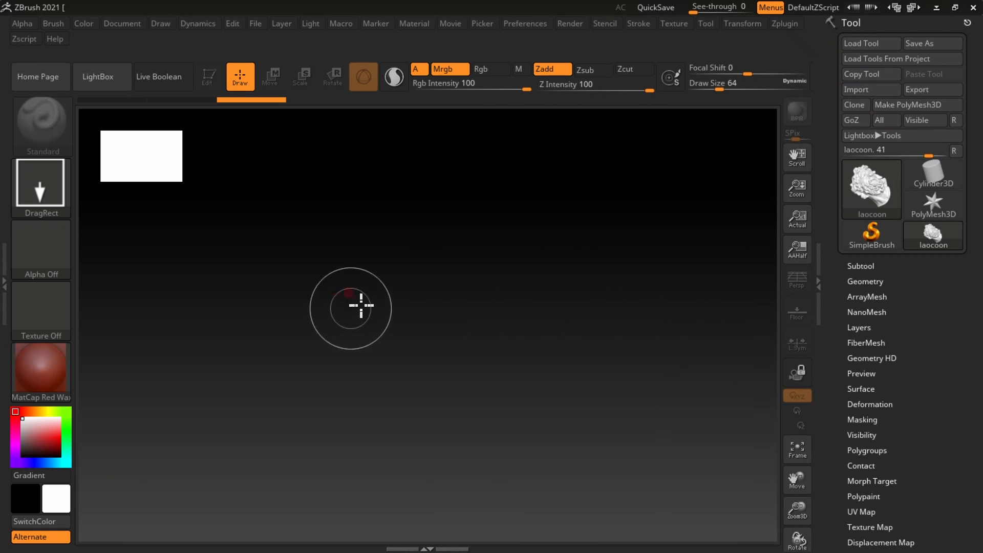
- Draw the laocoon head large and upright on the canvas, and turn on Edit mode for it
{"action": "left_click", "coordinate": [873, 186]}
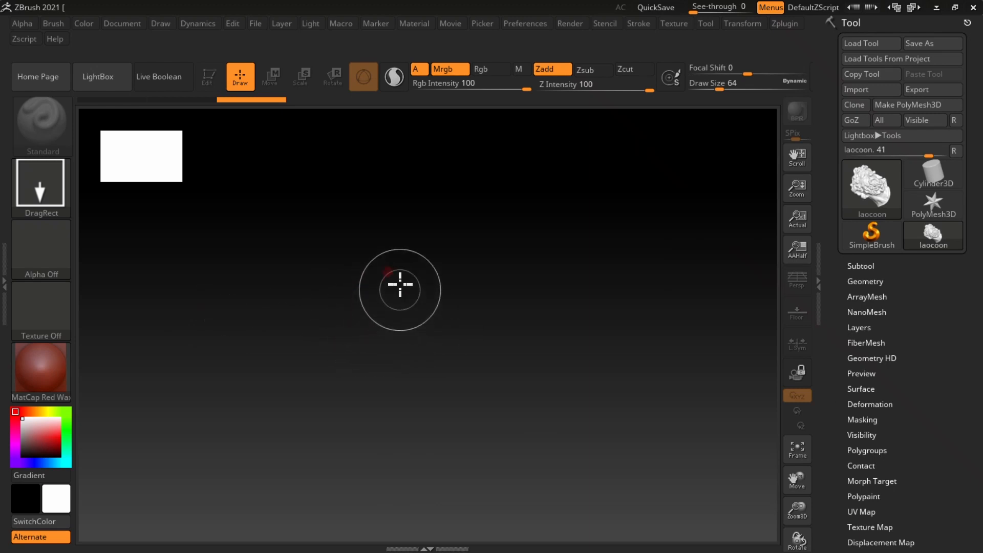
{"action": "mouse_move", "coordinate": [399, 271]}
{"action": "left_mouse_down"}
{"action": "mouse_move", "coordinate": [434, 376]}
{"action": "mouse_move", "coordinate": [445, 482]}
{"action": "mouse_move", "coordinate": [416, 542]}
{"action": "mouse_move", "coordinate": [347, 542]}
{"action": "left_mouse_up"}
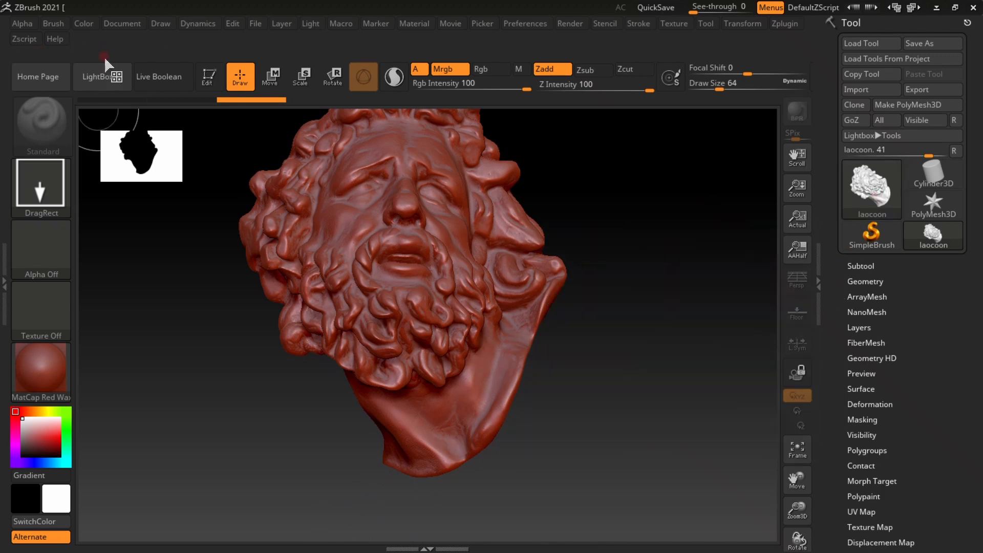
{"action": "left_click", "coordinate": [209, 78]}
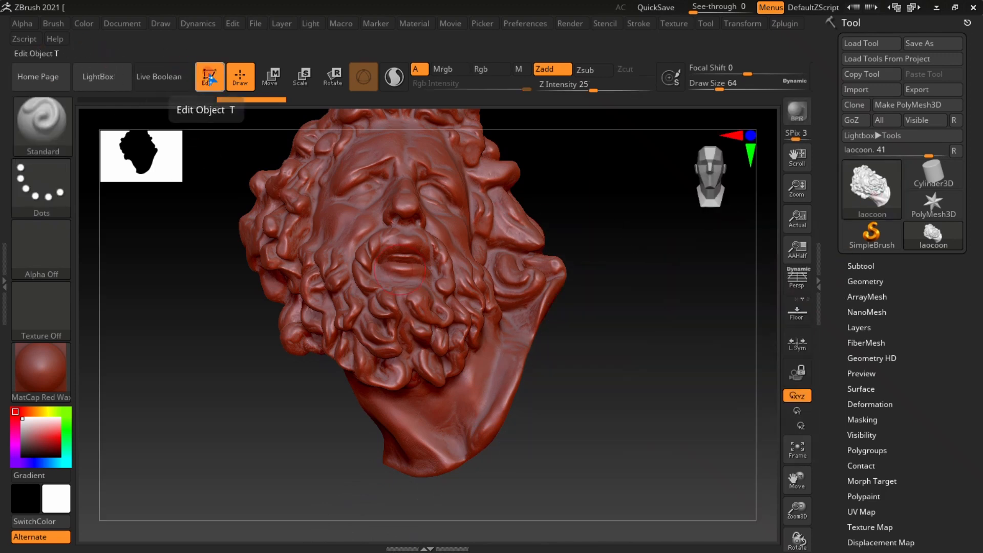
{"action": "left_click_drag", "start_coordinate": [615, 276], "coordinate": [593, 262]}
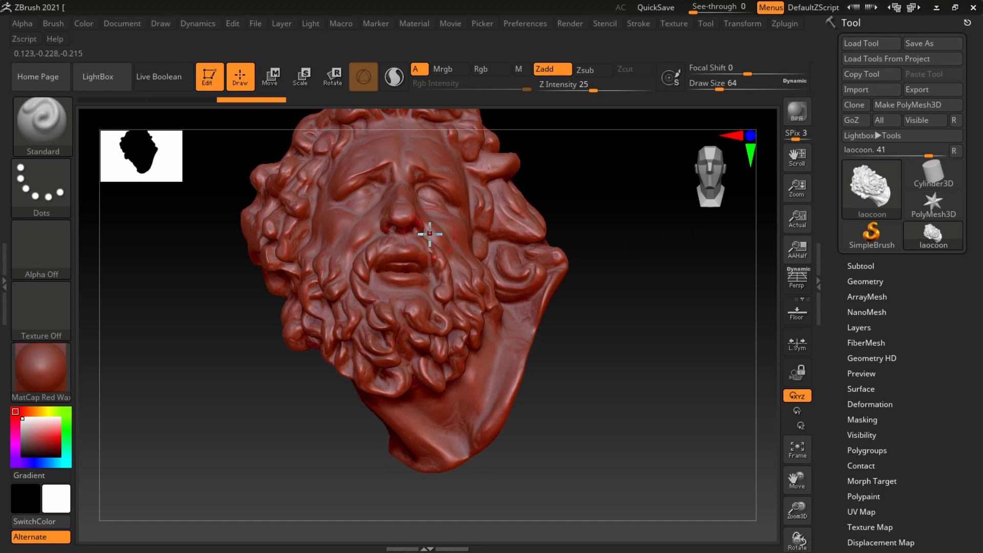
- Try the Chalk and Chrome A materials on the head, and return it to MatCap Red Wax
{"action": "left_click_drag", "start_coordinate": [655, 313], "coordinate": [531, 334]}
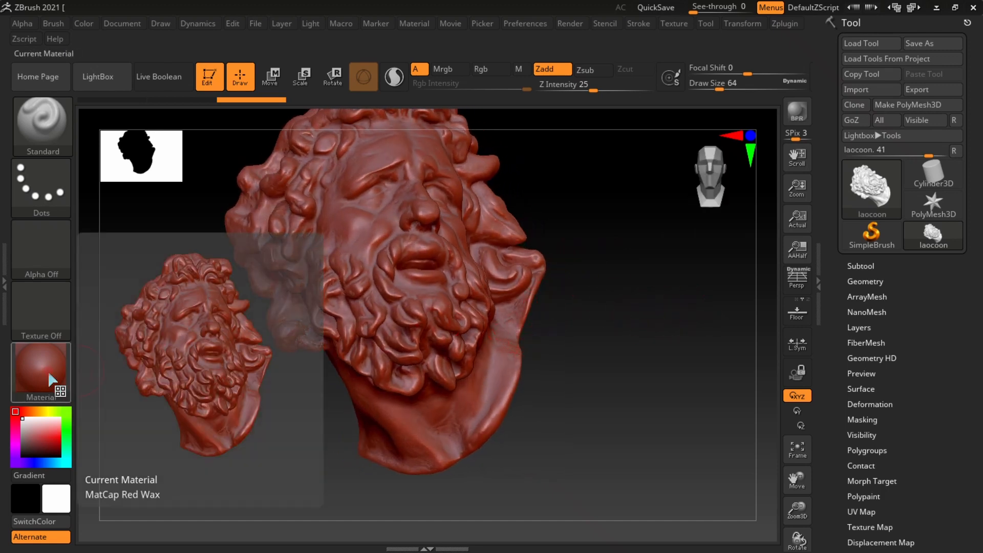
{"action": "left_click", "coordinate": [33, 378]}
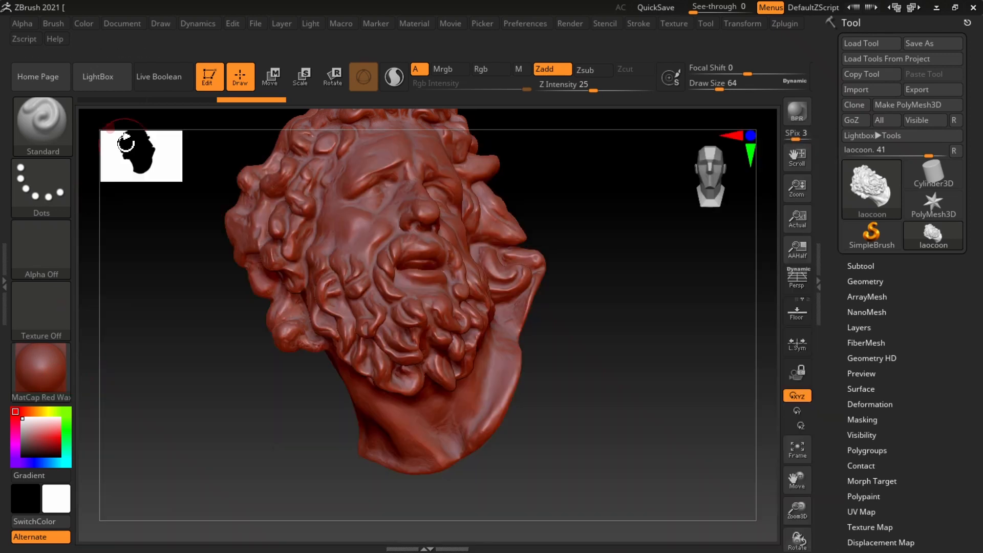
{"action": "left_click", "coordinate": [33, 378]}
{"action": "left_click", "coordinate": [189, 177]}
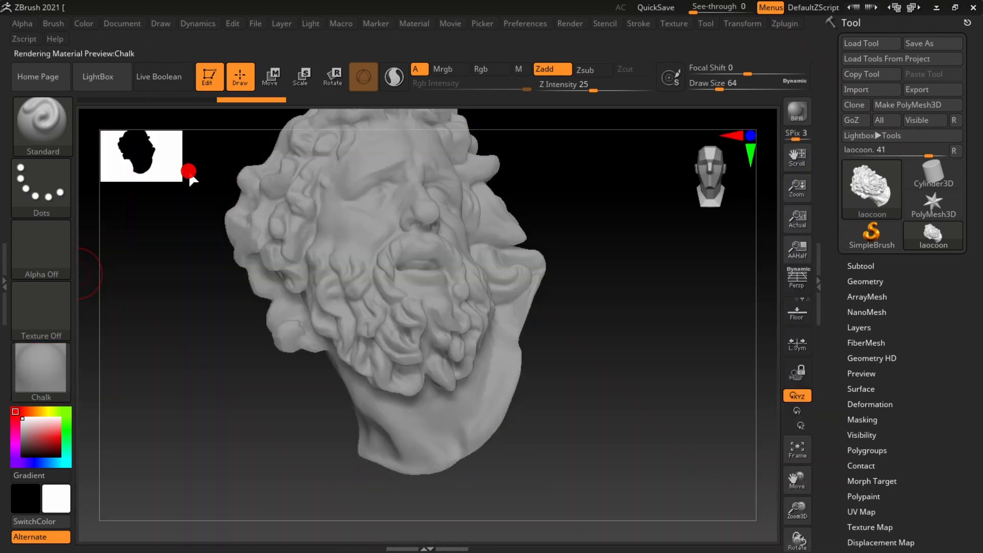
{"action": "mouse_move", "coordinate": [606, 294]}
{"action": "left_mouse_down"}
{"action": "mouse_move", "coordinate": [619, 305]}
{"action": "mouse_move", "coordinate": [553, 305]}
{"action": "mouse_move", "coordinate": [647, 300]}
{"action": "mouse_move", "coordinate": [573, 313]}
{"action": "left_mouse_up"}
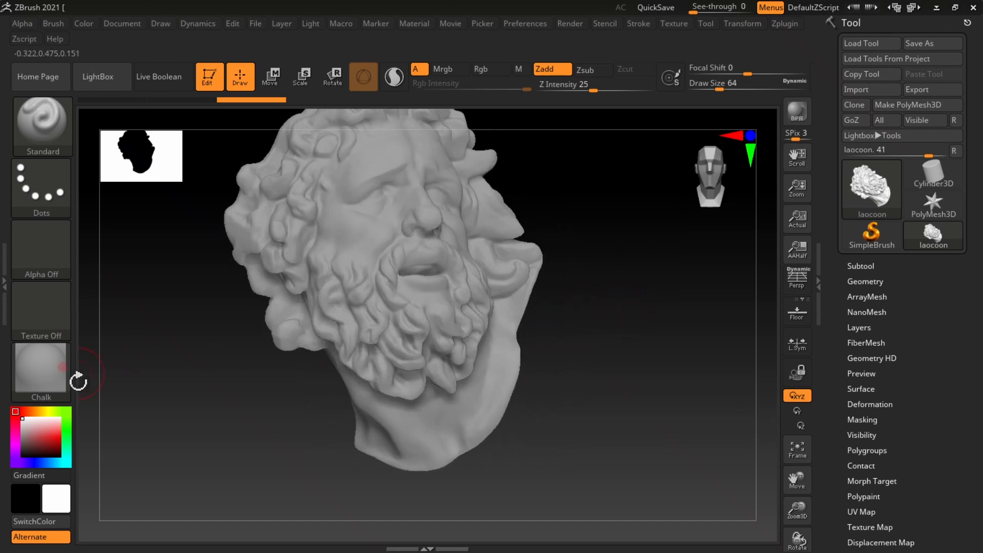
{"action": "left_click", "coordinate": [42, 371]}
{"action": "left_click", "coordinate": [242, 165]}
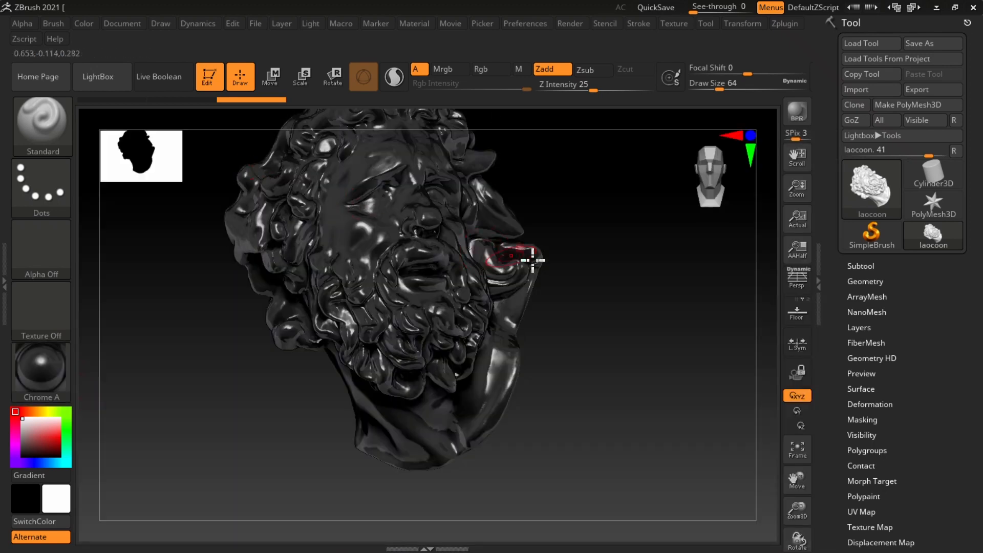
{"action": "left_click", "coordinate": [52, 387]}
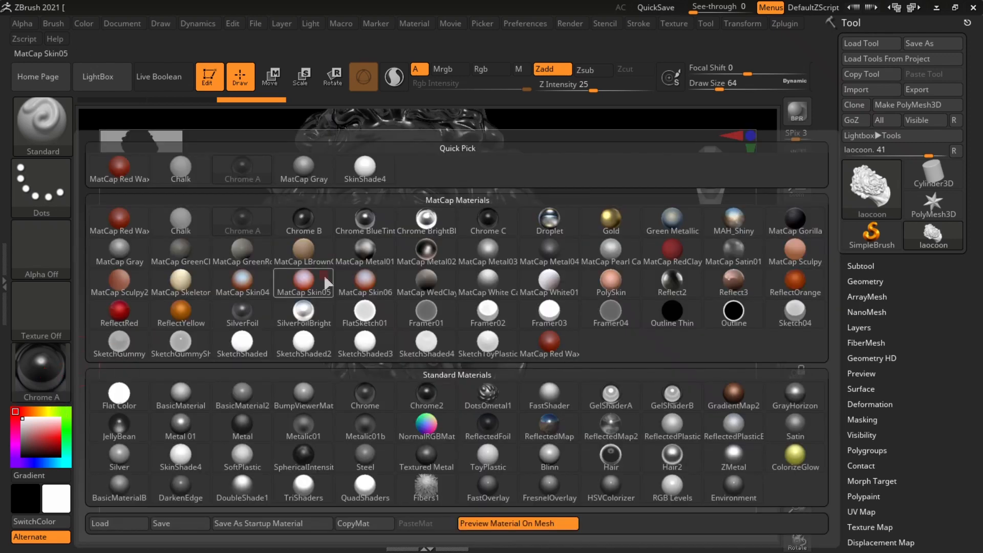
{"action": "left_click", "coordinate": [117, 218]}
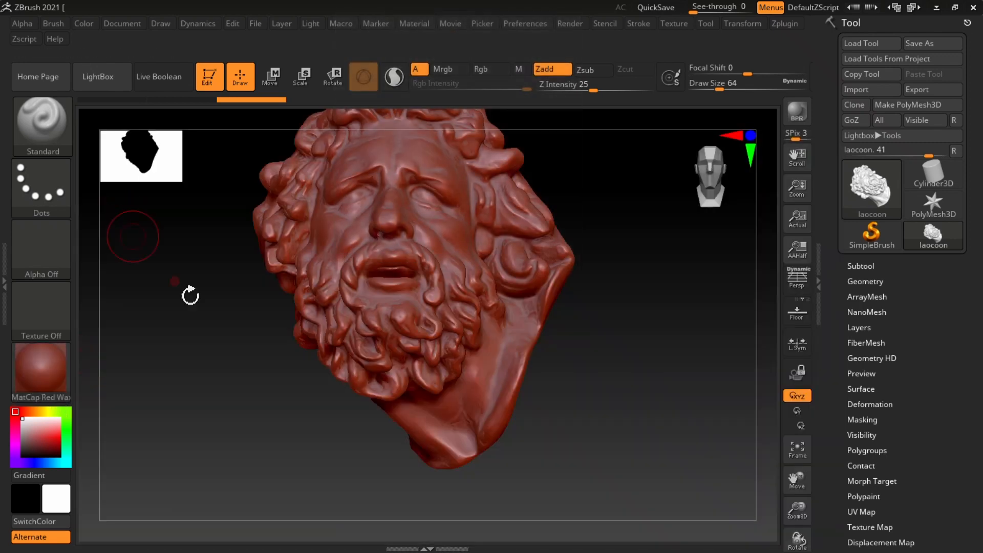
- Try the ReflectRed, DotsOmetal1 and BasicMaterial materials on the head, and restore MatCap Red Wax
{"action": "left_click", "coordinate": [57, 393]}
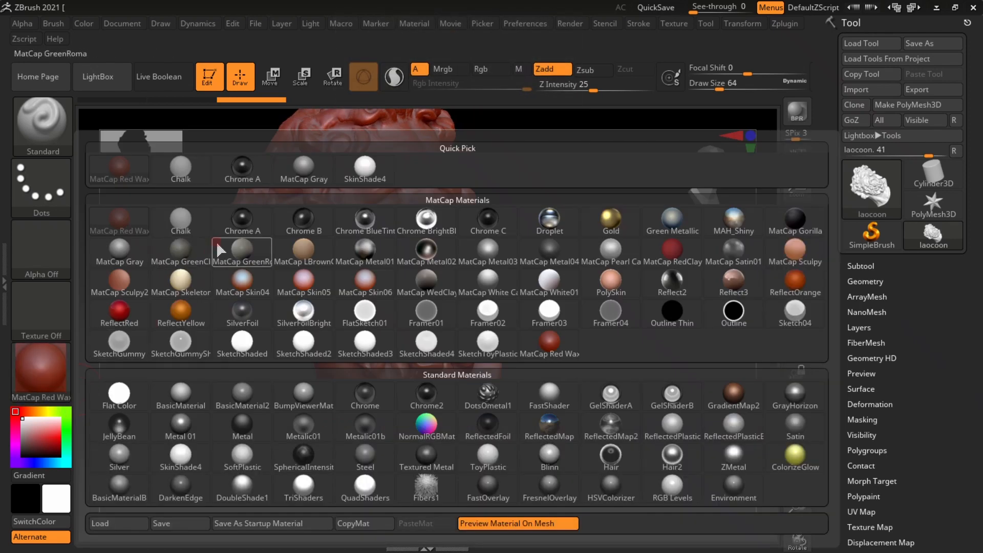
{"action": "left_click", "coordinate": [115, 309]}
{"action": "mouse_move", "coordinate": [268, 333]}
{"action": "left_mouse_down"}
{"action": "mouse_move", "coordinate": [234, 338]}
{"action": "mouse_move", "coordinate": [277, 339]}
{"action": "left_mouse_up"}
{"action": "left_click", "coordinate": [41, 369]}
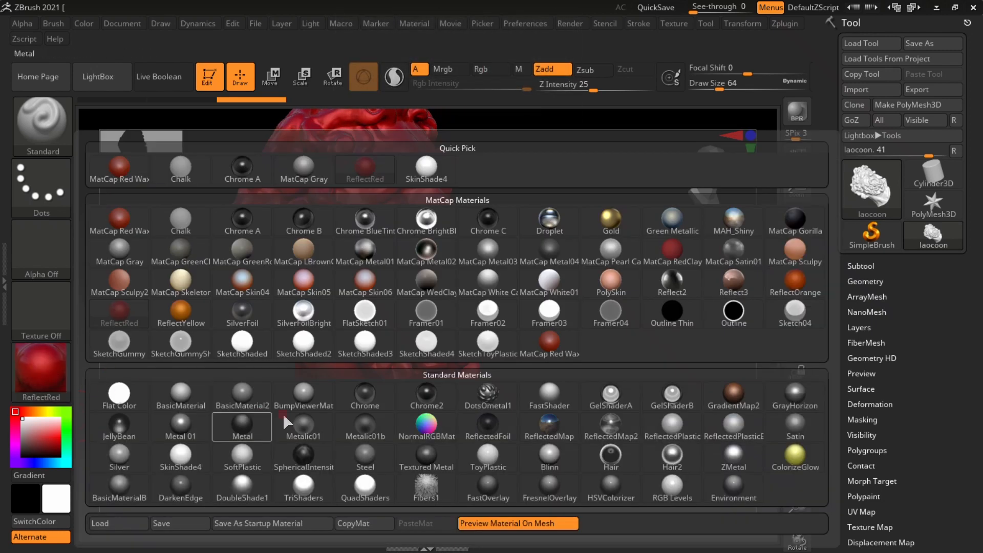
{"action": "left_click", "coordinate": [489, 395]}
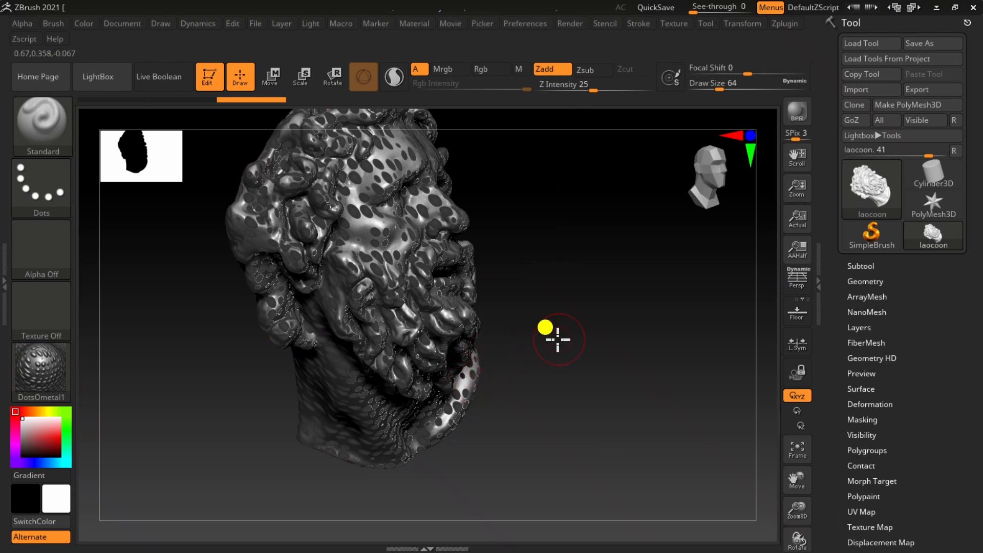
{"action": "left_click", "coordinate": [37, 370]}
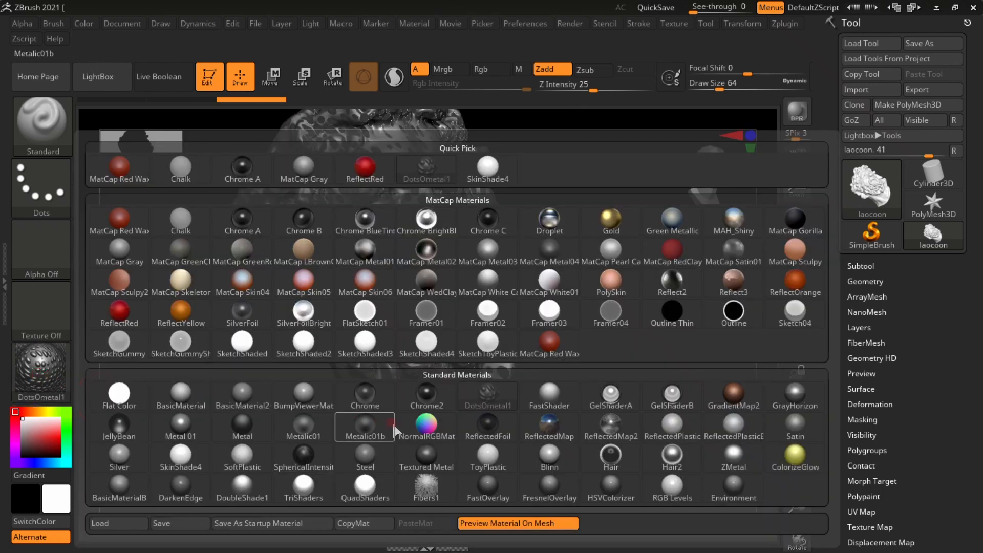
{"action": "left_click", "coordinate": [176, 392]}
{"action": "left_click_drag", "start_coordinate": [586, 316], "coordinate": [578, 338]}
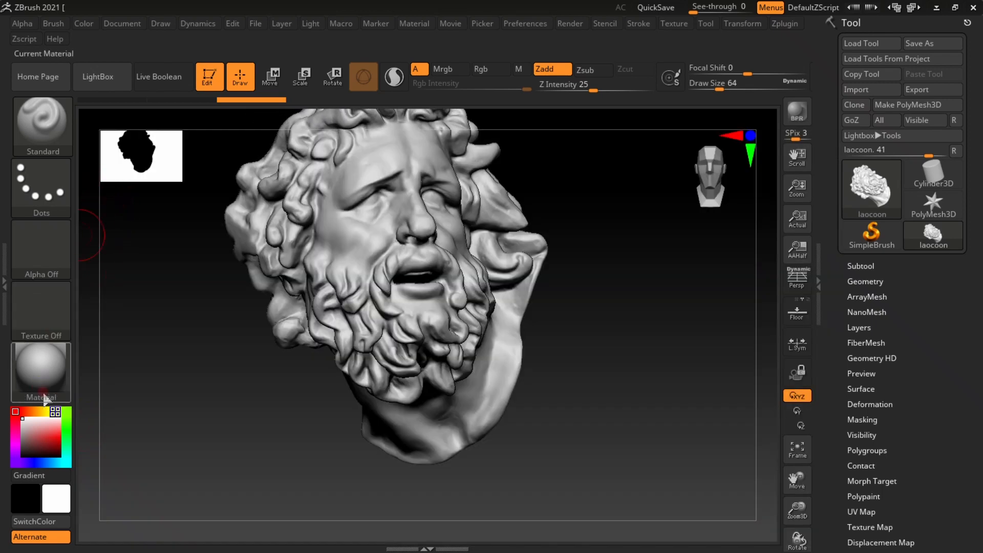
{"action": "left_click", "coordinate": [42, 392]}
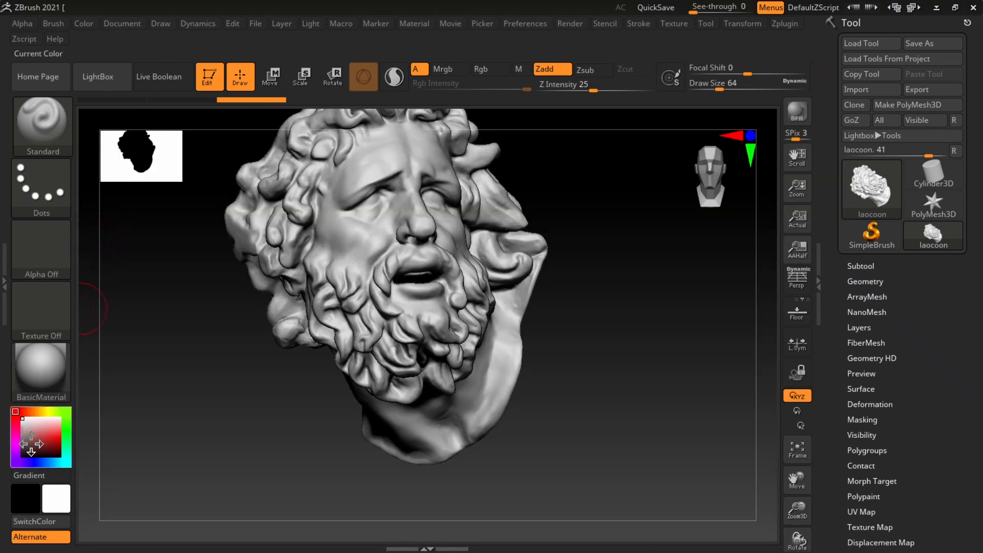
{"action": "left_click", "coordinate": [42, 386]}
{"action": "left_click", "coordinate": [116, 181]}
{"action": "left_click_drag", "start_coordinate": [603, 360], "coordinate": [603, 322]}
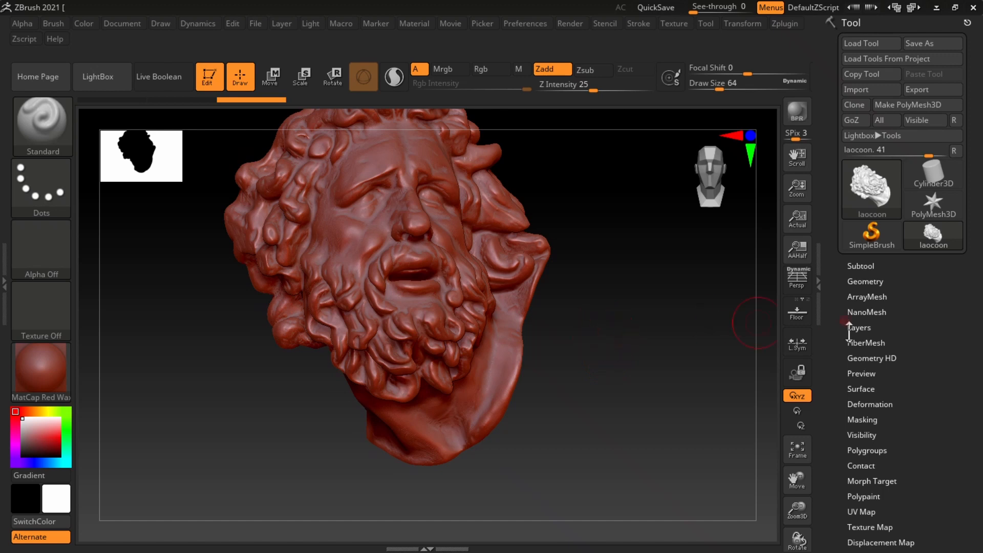
- Select the Move sculpting brush for reshaping the head
{"action": "left_click_drag", "start_coordinate": [797, 480], "coordinate": [799, 506]}
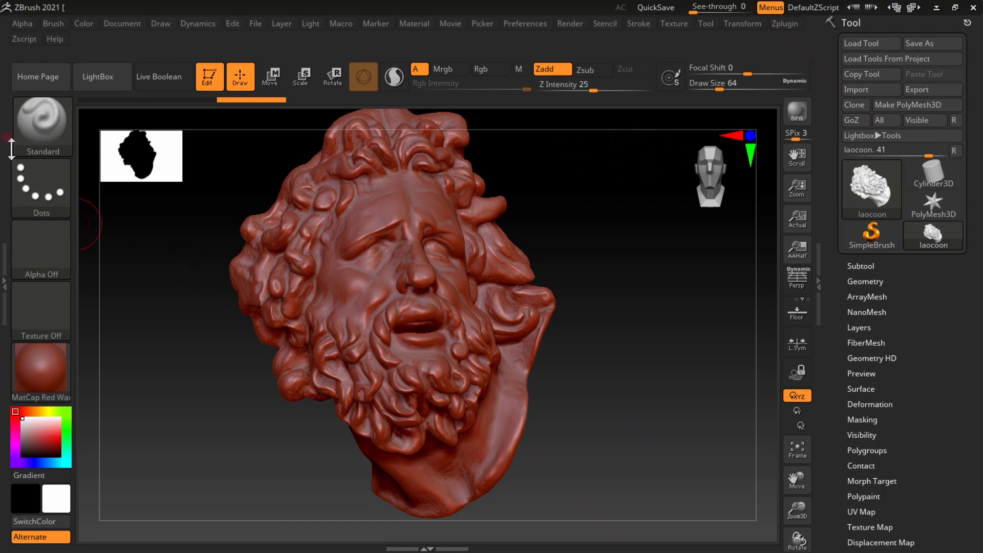
{"action": "left_click", "coordinate": [31, 123]}
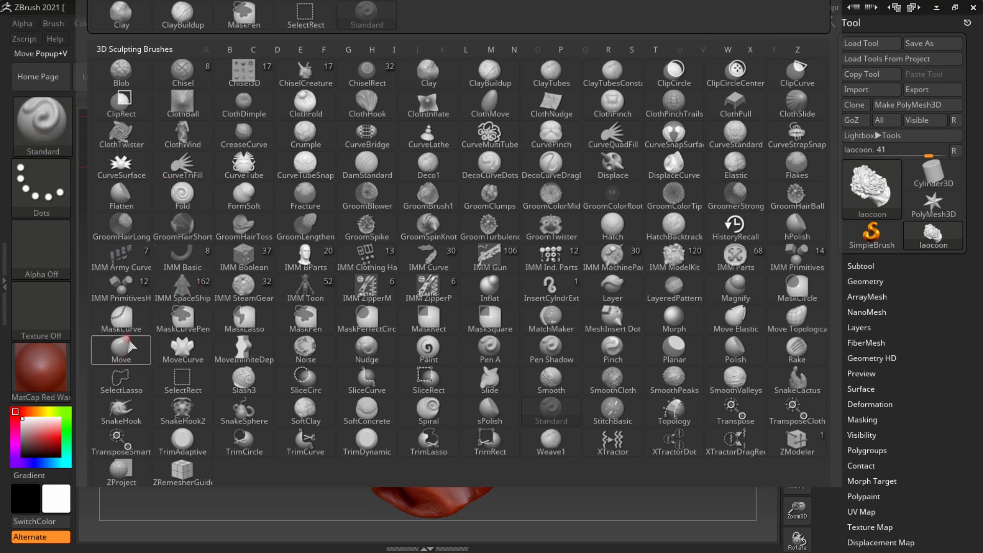
{"action": "left_click", "coordinate": [123, 353]}
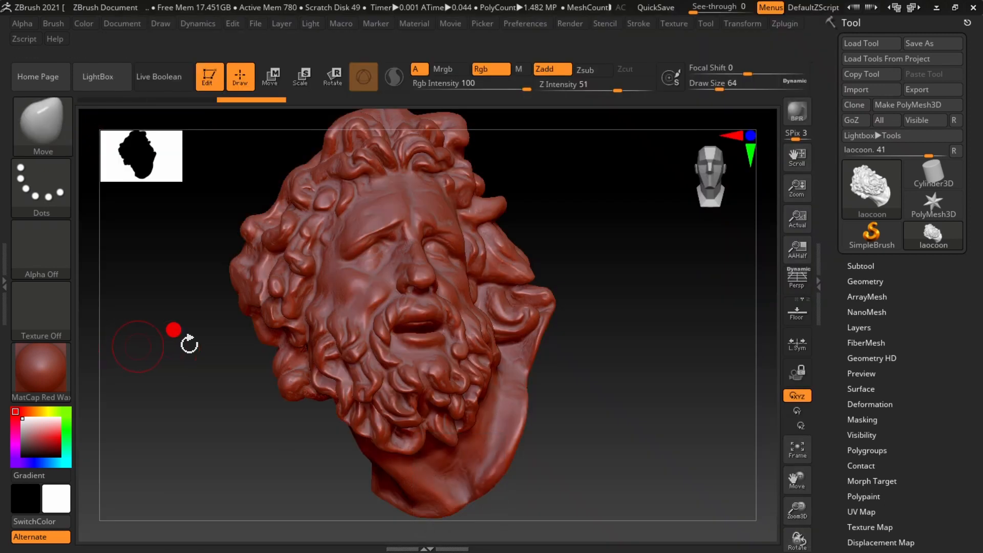
- Try pulling the tip of the nose outward in profile view with the Move brush
{"action": "left_click_drag", "start_coordinate": [544, 357], "coordinate": [613, 357]}
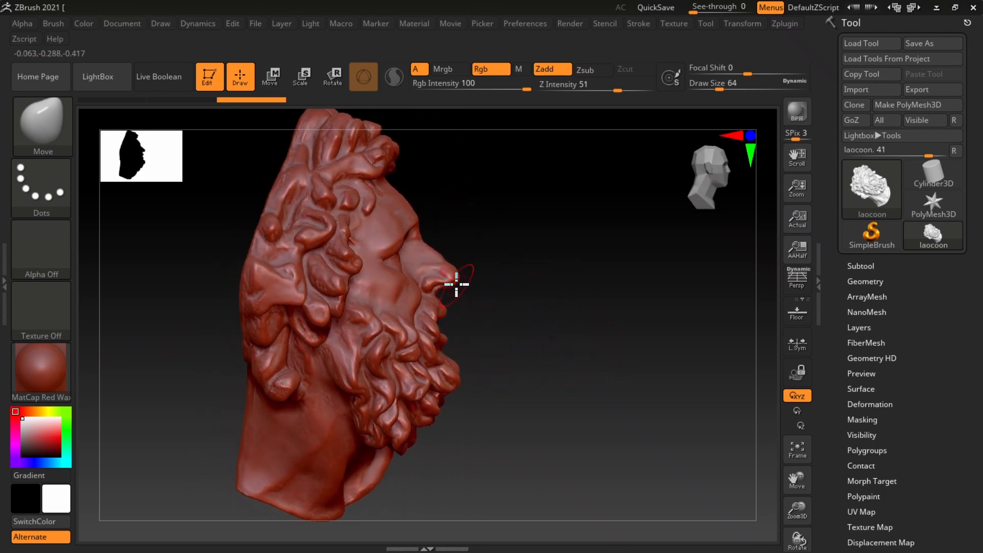
{"action": "left_click_drag", "start_coordinate": [456, 274], "coordinate": [505, 271]}
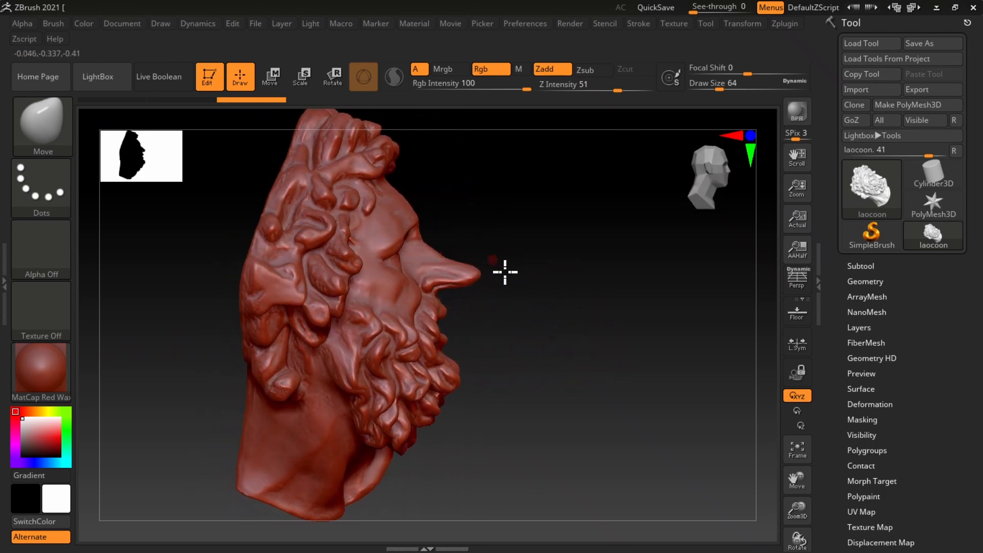
{"action": "left_click_drag", "start_coordinate": [596, 300], "coordinate": [226, 342]}
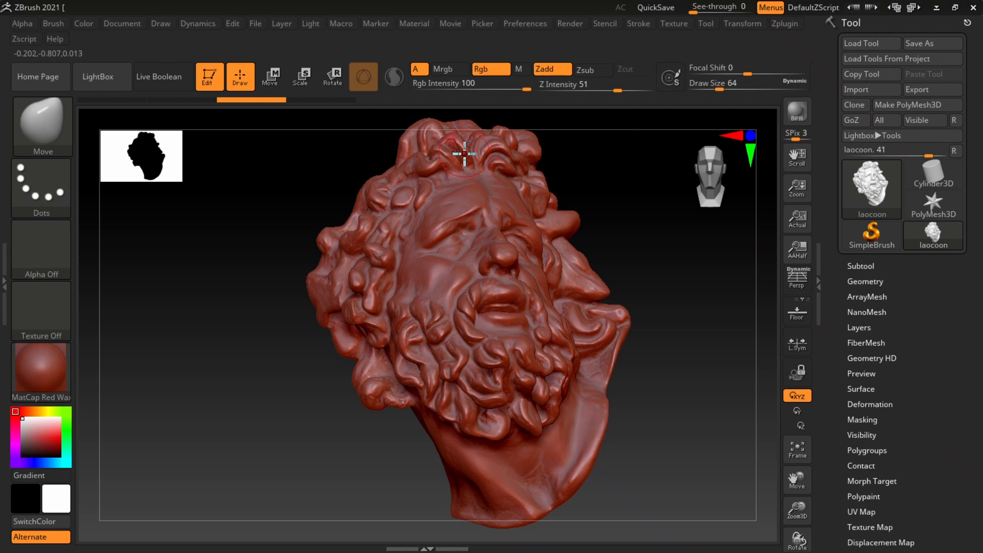
- Reshape the lower lip in a close-up of the mouth with the Move brush at draw size 11
{"action": "left_click_drag", "start_coordinate": [792, 504], "coordinate": [799, 450]}
{"action": "left_click", "coordinate": [800, 458]}
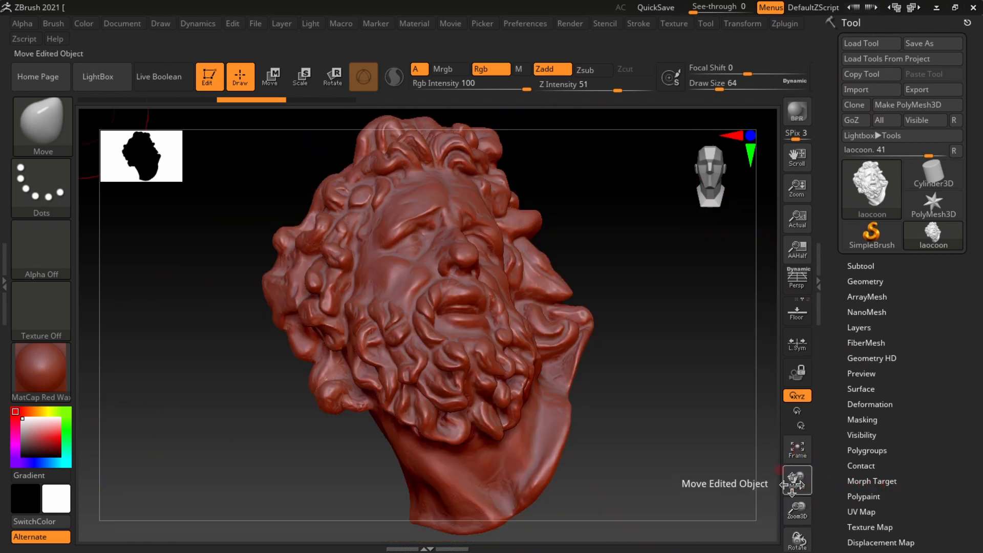
{"action": "left_click_drag", "start_coordinate": [797, 507], "coordinate": [909, 502]}
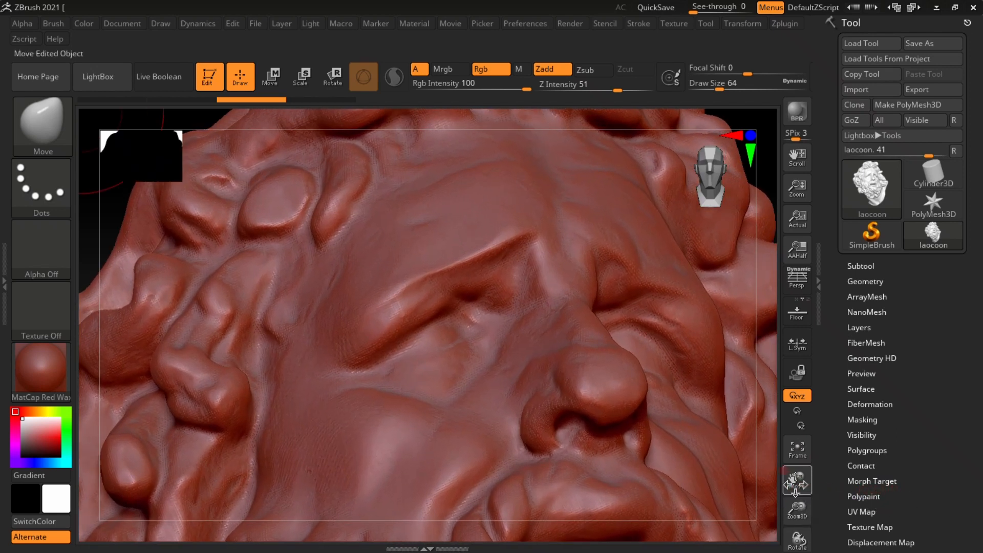
{"action": "left_click_drag", "start_coordinate": [795, 480], "coordinate": [685, 330]}
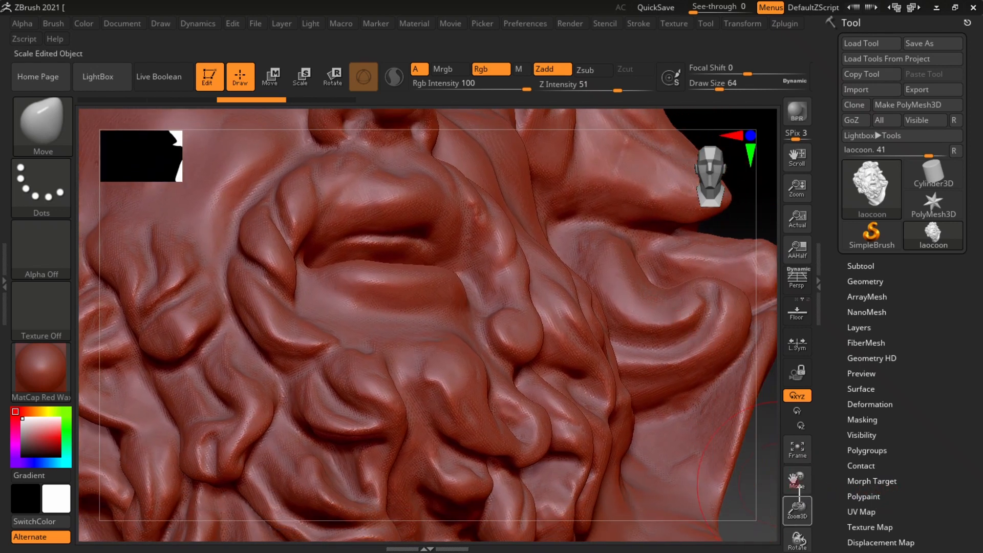
{"action": "left_click_drag", "start_coordinate": [797, 507], "coordinate": [770, 435]}
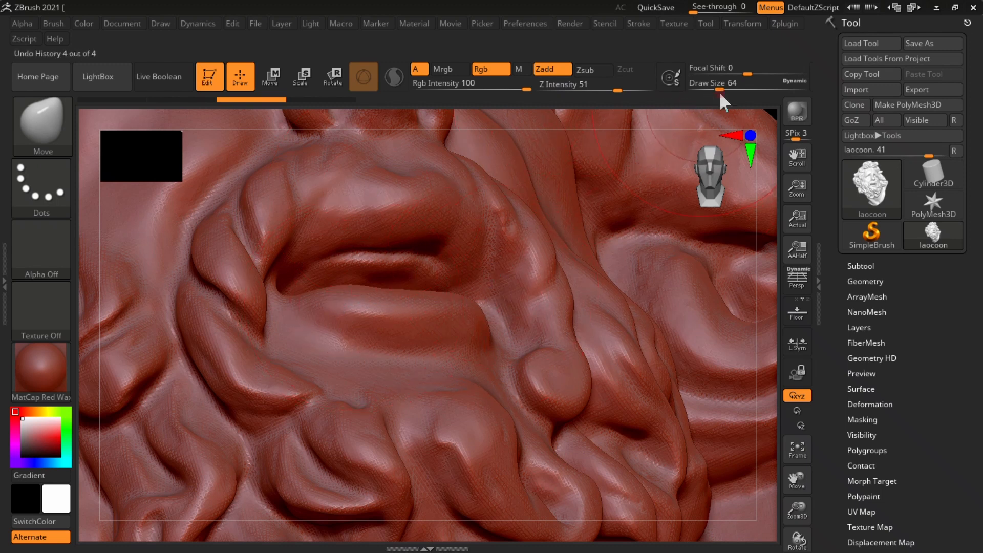
{"action": "left_click_drag", "start_coordinate": [719, 89], "coordinate": [702, 90]}
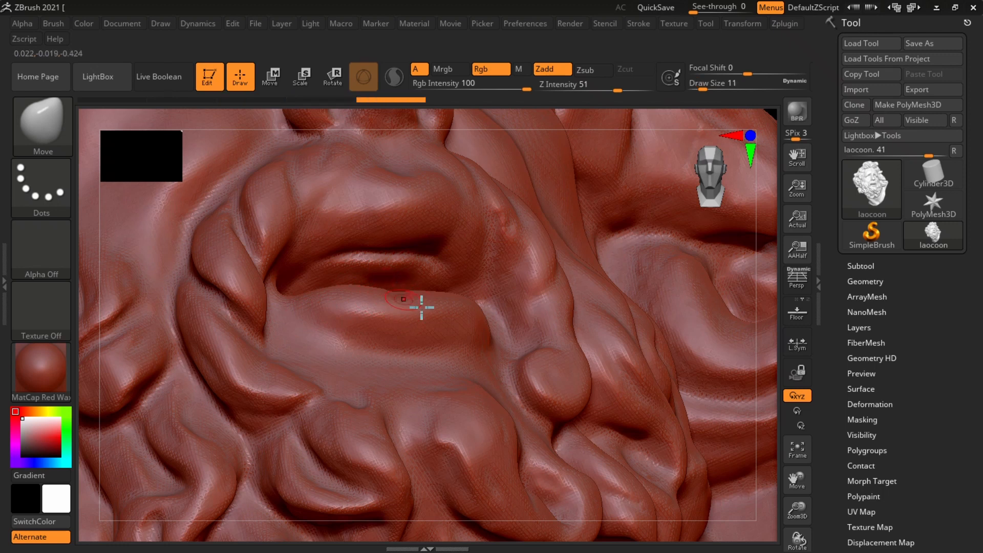
{"action": "mouse_move", "coordinate": [452, 325]}
{"action": "right_mouse_down"}
{"action": "mouse_move", "coordinate": [446, 347]}
{"action": "mouse_move", "coordinate": [440, 333]}
{"action": "right_mouse_up"}
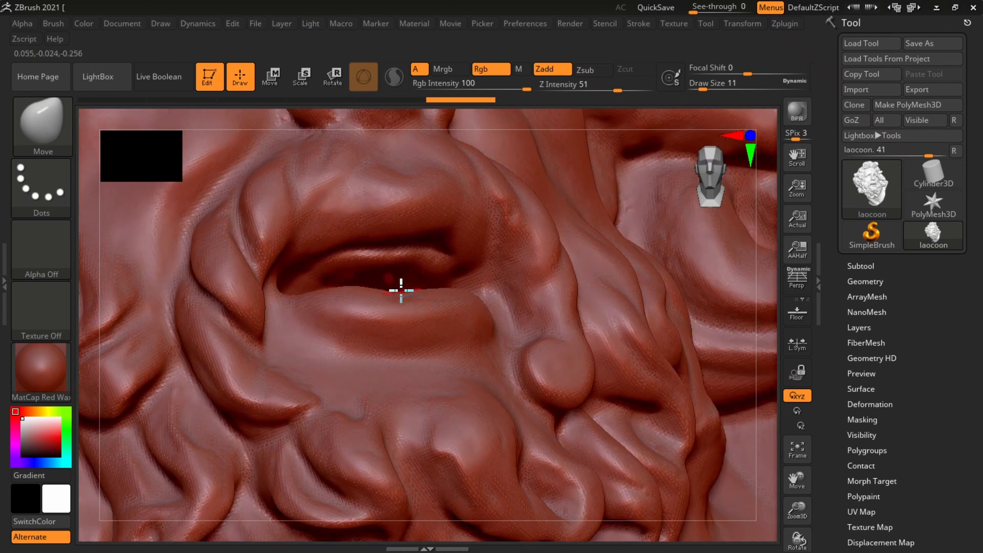
{"action": "mouse_move", "coordinate": [400, 292]}
{"action": "right_mouse_down"}
{"action": "mouse_move", "coordinate": [432, 321]}
{"action": "mouse_move", "coordinate": [427, 344]}
{"action": "mouse_move", "coordinate": [408, 321]}
{"action": "mouse_move", "coordinate": [411, 280]}
{"action": "mouse_move", "coordinate": [394, 226]}
{"action": "mouse_move", "coordinate": [415, 233]}
{"action": "right_mouse_up"}
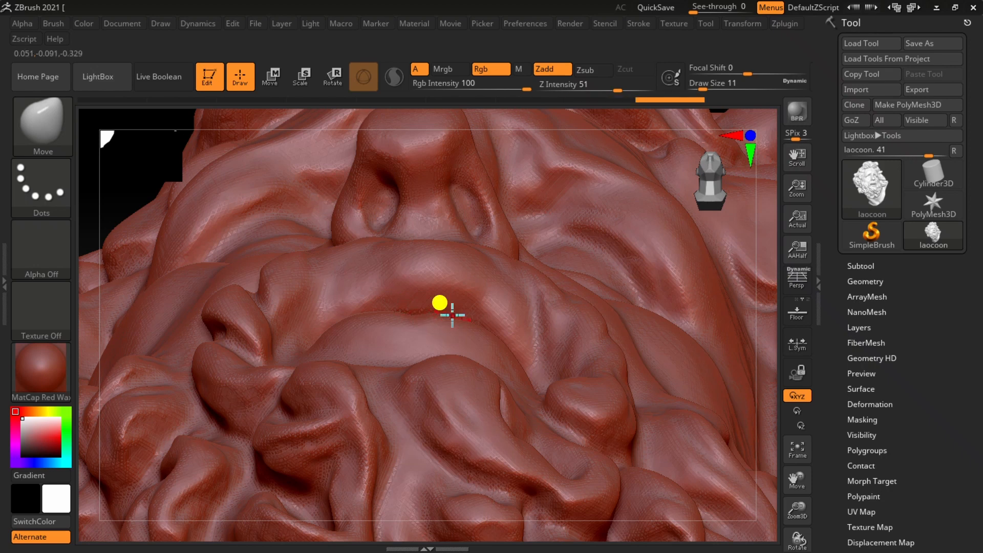
{"action": "mouse_move", "coordinate": [447, 314]}
{"action": "right_mouse_down"}
{"action": "mouse_move", "coordinate": [467, 392]}
{"action": "mouse_move", "coordinate": [453, 403]}
{"action": "mouse_move", "coordinate": [470, 403]}
{"action": "right_mouse_up"}
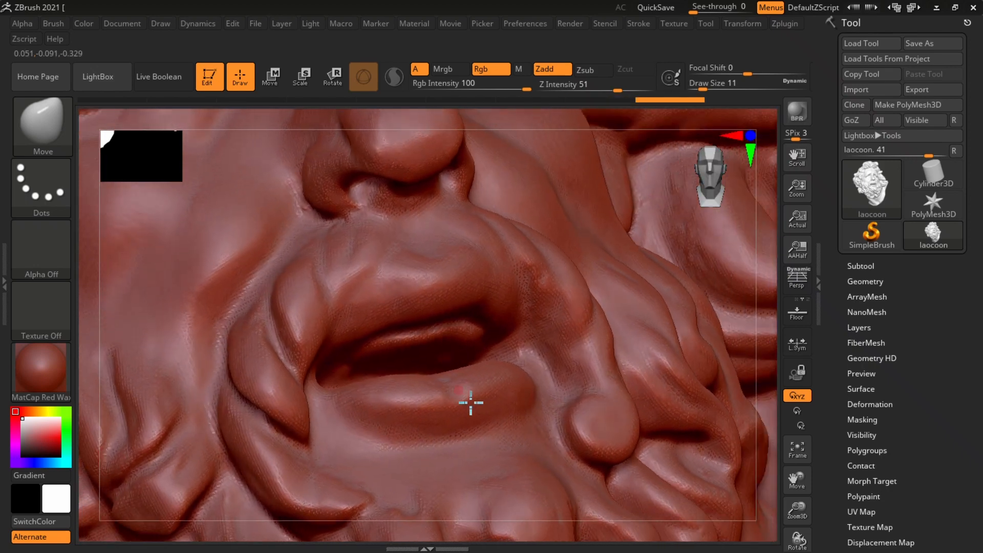
- Smooth the reshaped lower lip from several angles with the Smooth brush, keeping the draw size at 11
{"action": "key", "text": "shift"}
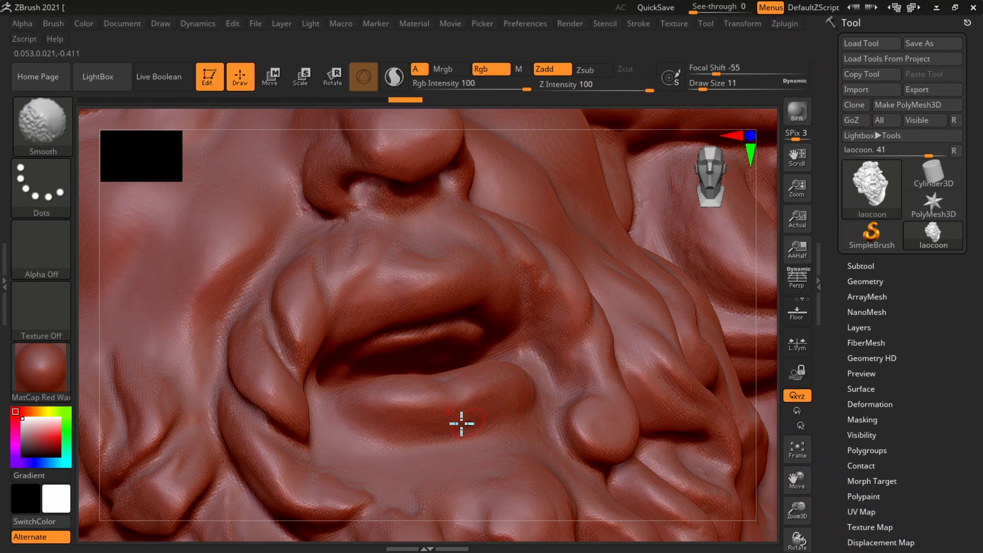
{"action": "mouse_move", "coordinate": [461, 422]}
{"action": "right_mouse_down"}
{"action": "mouse_move", "coordinate": [455, 405]}
{"action": "mouse_move", "coordinate": [488, 328]}
{"action": "mouse_move", "coordinate": [520, 362]}
{"action": "mouse_move", "coordinate": [520, 386]}
{"action": "mouse_move", "coordinate": [487, 410]}
{"action": "mouse_move", "coordinate": [504, 404]}
{"action": "mouse_move", "coordinate": [493, 397]}
{"action": "right_mouse_up"}
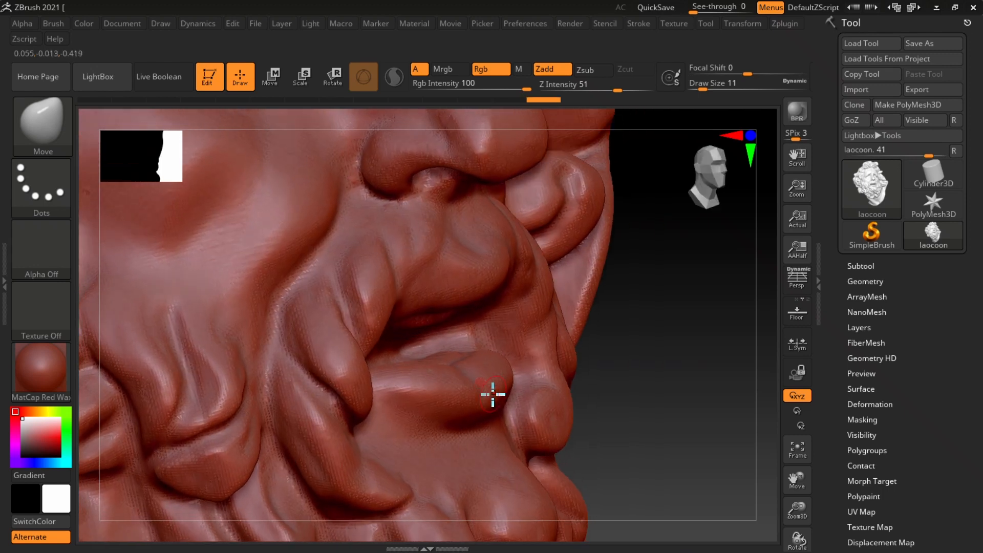
{"action": "key", "text": "shift"}
{"action": "mouse_move", "coordinate": [472, 390]}
{"action": "left_mouse_down", "text": "shift"}
{"action": "mouse_move", "coordinate": [483, 410]}
{"action": "mouse_move", "coordinate": [466, 379]}
{"action": "mouse_move", "coordinate": [490, 385]}
{"action": "left_mouse_up", "text": "shift"}
{"action": "right_click_drag", "start_coordinate": [503, 377], "coordinate": [463, 413]}
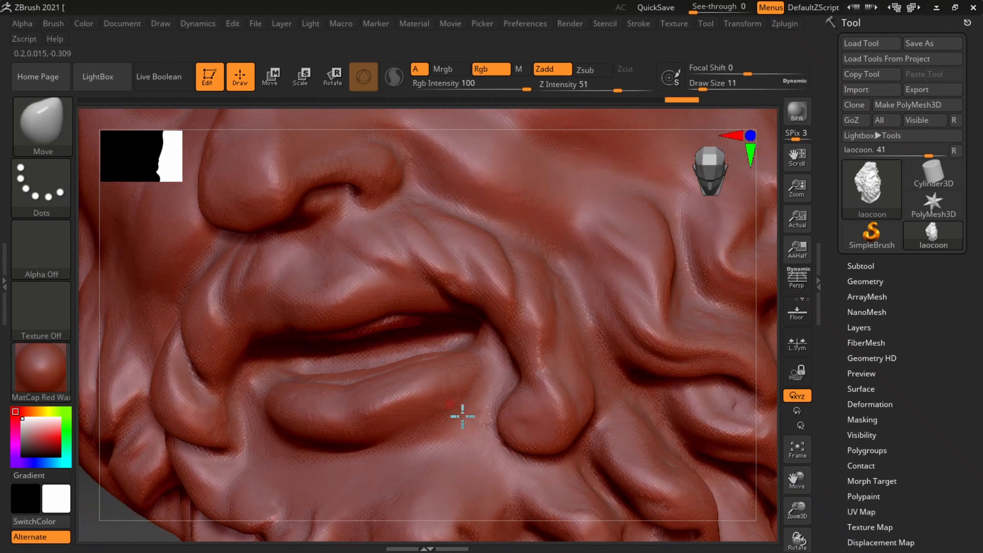
{"action": "key", "text": "shift"}
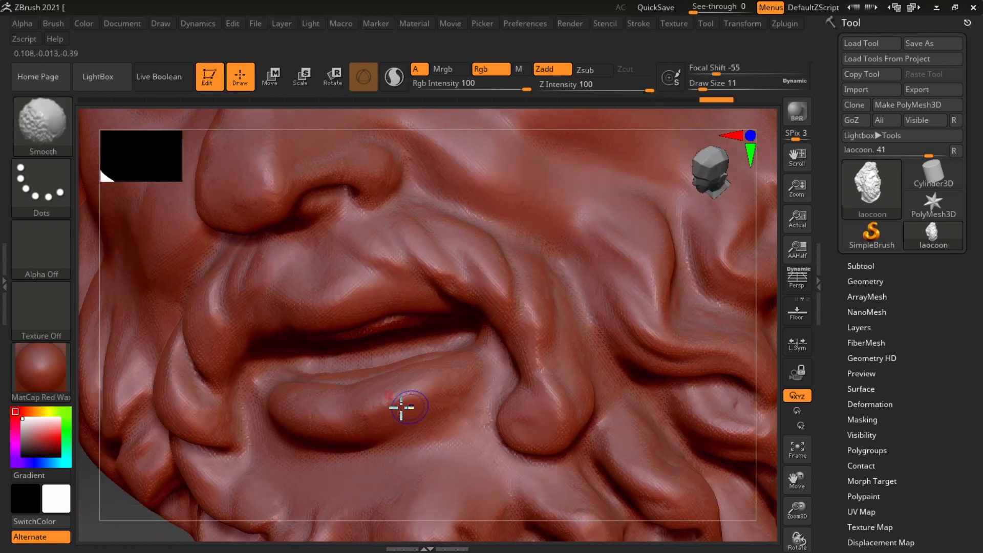
{"action": "mouse_move", "coordinate": [399, 406]}
{"action": "left_mouse_down", "text": "shift"}
{"action": "mouse_move", "coordinate": [369, 410]}
{"action": "mouse_move", "coordinate": [425, 393]}
{"action": "left_mouse_up", "text": "shift"}
{"action": "mouse_move", "coordinate": [430, 393]}
{"action": "right_mouse_down"}
{"action": "mouse_move", "coordinate": [469, 399]}
{"action": "mouse_move", "coordinate": [456, 373]}
{"action": "mouse_move", "coordinate": [412, 401]}
{"action": "mouse_move", "coordinate": [469, 392]}
{"action": "mouse_move", "coordinate": [471, 379]}
{"action": "mouse_move", "coordinate": [458, 381]}
{"action": "right_mouse_up"}
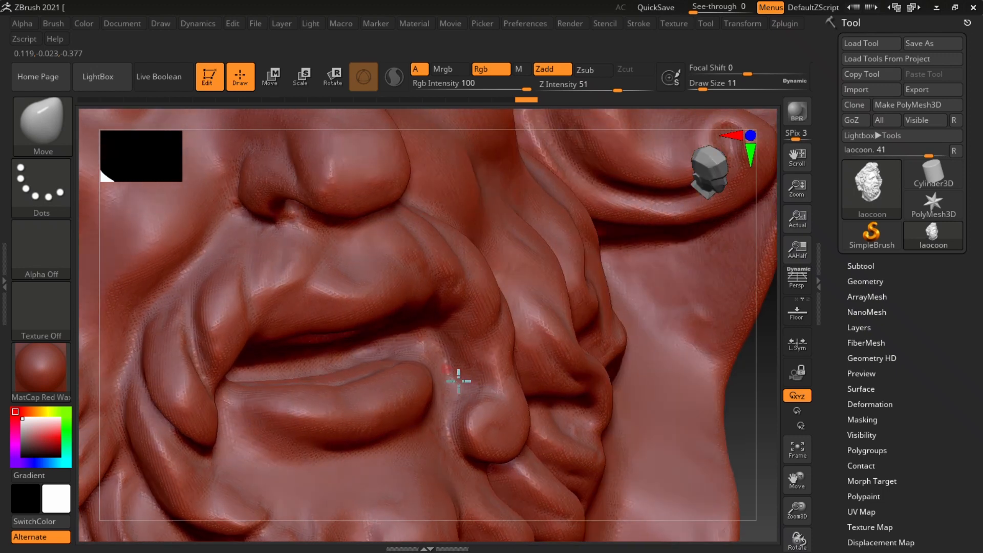
- Reshape the upper lip with the Move brush at draw size 11, checking it from several angles
{"action": "mouse_move", "coordinate": [357, 289]}
{"action": "left_mouse_down"}
{"action": "mouse_move", "coordinate": [360, 298]}
{"action": "mouse_move", "coordinate": [339, 286]}
{"action": "left_mouse_up"}
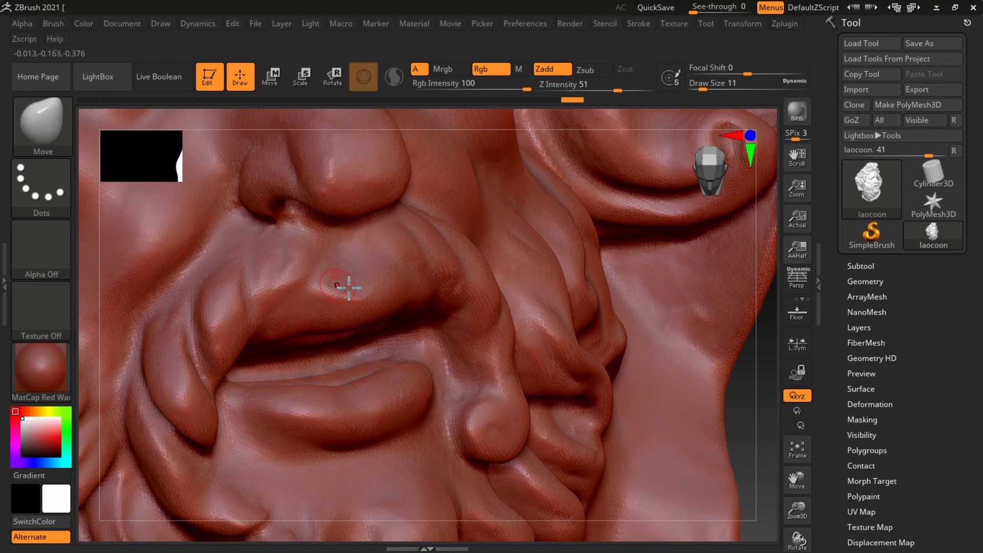
{"action": "mouse_move", "coordinate": [388, 309]}
{"action": "right_mouse_down"}
{"action": "mouse_move", "coordinate": [425, 310]}
{"action": "mouse_move", "coordinate": [347, 329]}
{"action": "right_mouse_up"}
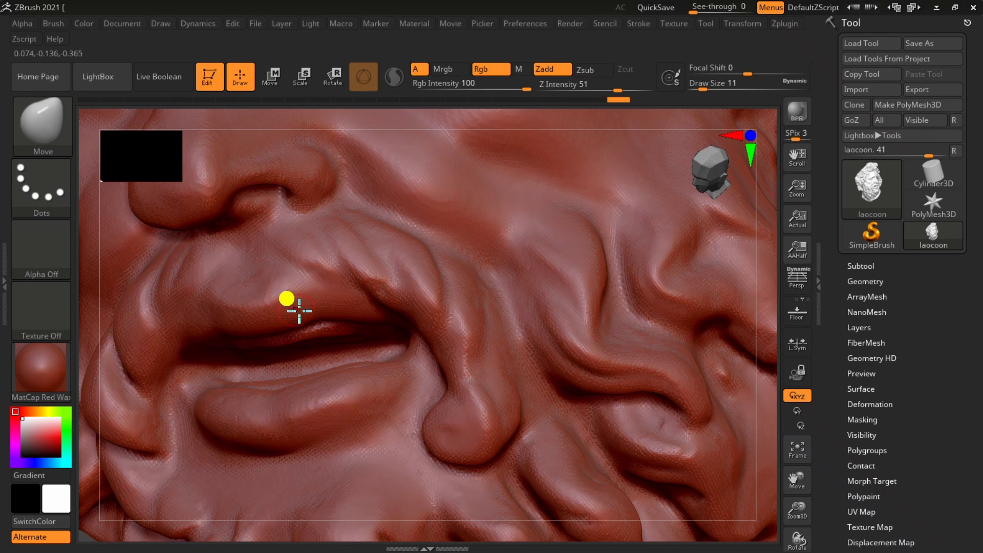
{"action": "right_click_drag", "start_coordinate": [299, 311], "coordinate": [279, 292]}
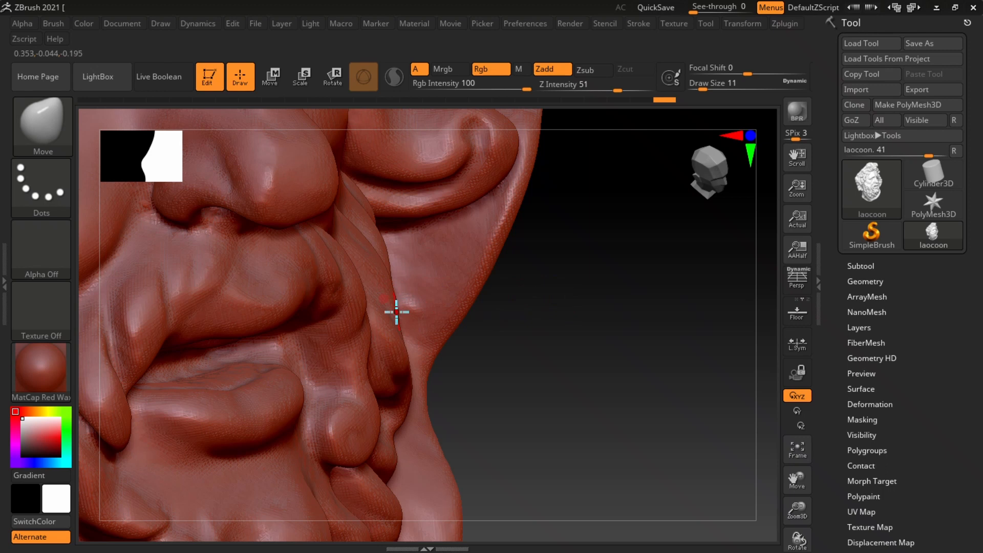
{"action": "mouse_move", "coordinate": [401, 292]}
{"action": "right_mouse_down"}
{"action": "mouse_move", "coordinate": [377, 311]}
{"action": "mouse_move", "coordinate": [436, 300]}
{"action": "mouse_move", "coordinate": [410, 310]}
{"action": "mouse_move", "coordinate": [404, 298]}
{"action": "mouse_move", "coordinate": [417, 307]}
{"action": "right_mouse_up"}
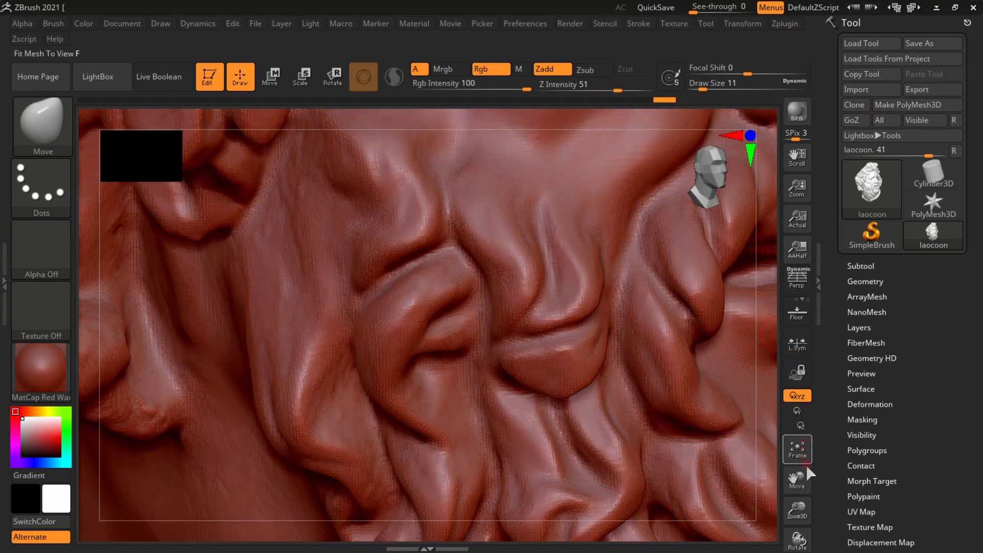
- Reshape the underside of the lower lip with the Move brush, keeping the draw size at 11
{"action": "left_click_drag", "start_coordinate": [797, 479], "coordinate": [618, 478]}
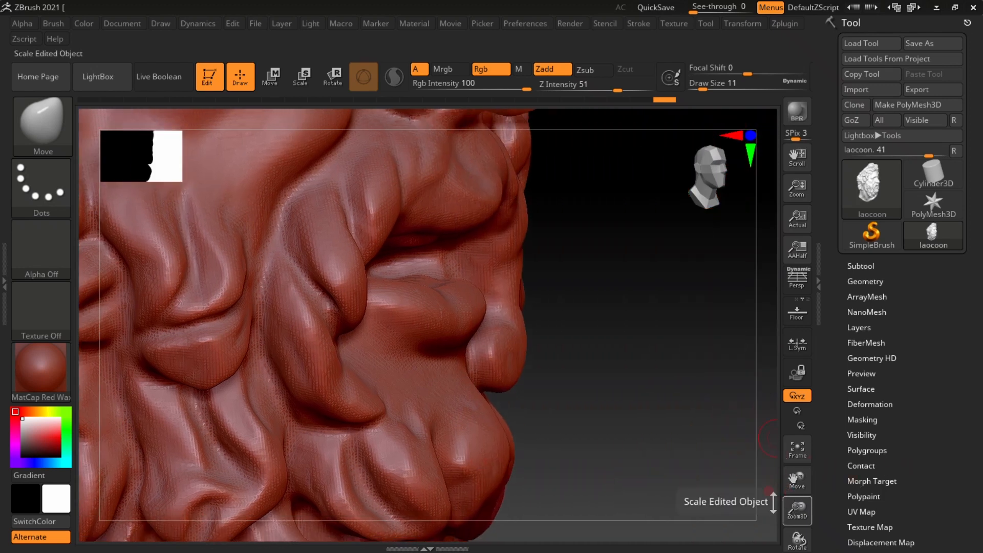
{"action": "mouse_move", "coordinate": [557, 364]}
{"action": "left_mouse_down"}
{"action": "mouse_move", "coordinate": [579, 377]}
{"action": "mouse_move", "coordinate": [552, 381]}
{"action": "left_mouse_up"}
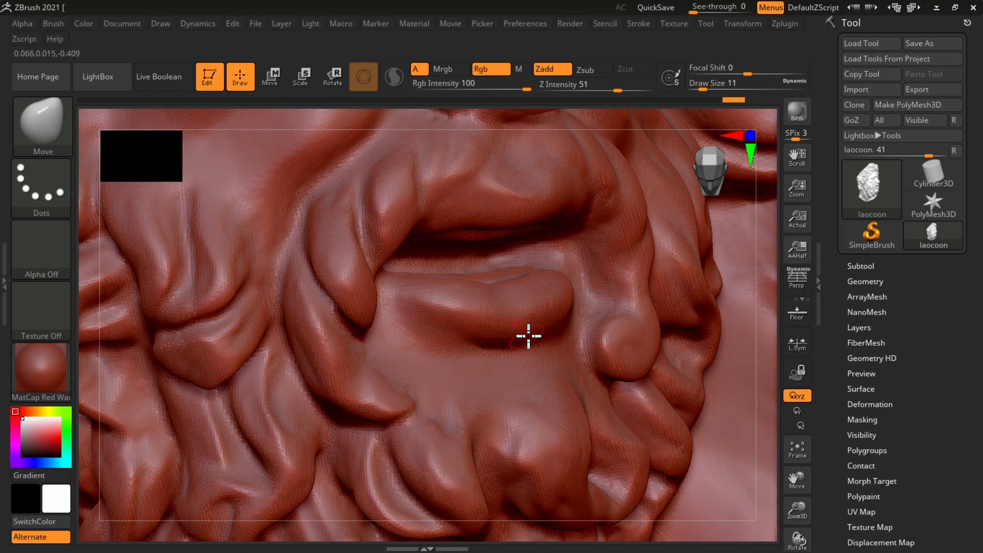
{"action": "mouse_move", "coordinate": [527, 336]}
{"action": "right_mouse_down"}
{"action": "mouse_move", "coordinate": [507, 338]}
{"action": "mouse_move", "coordinate": [545, 340]}
{"action": "right_mouse_up"}
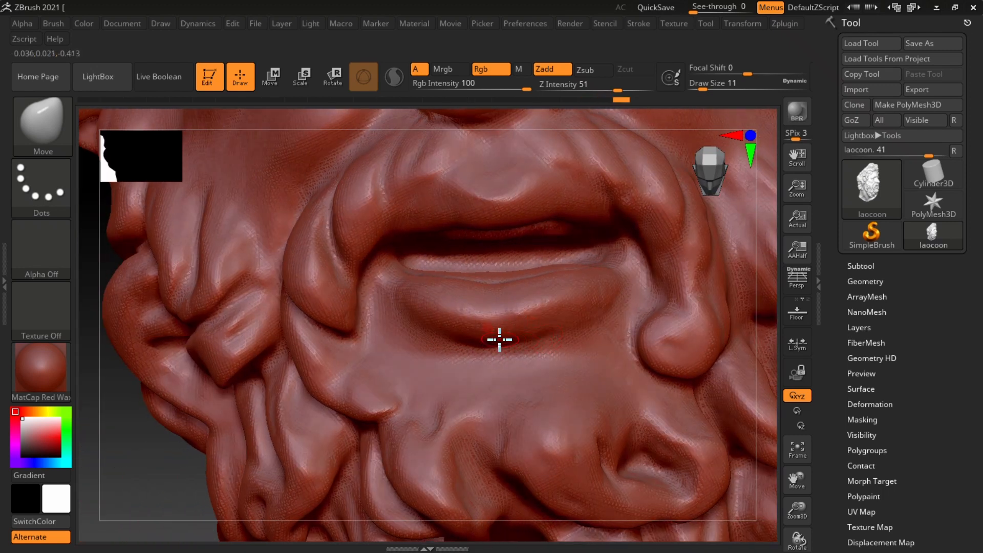
{"action": "left_click_drag", "start_coordinate": [567, 331], "coordinate": [567, 329]}
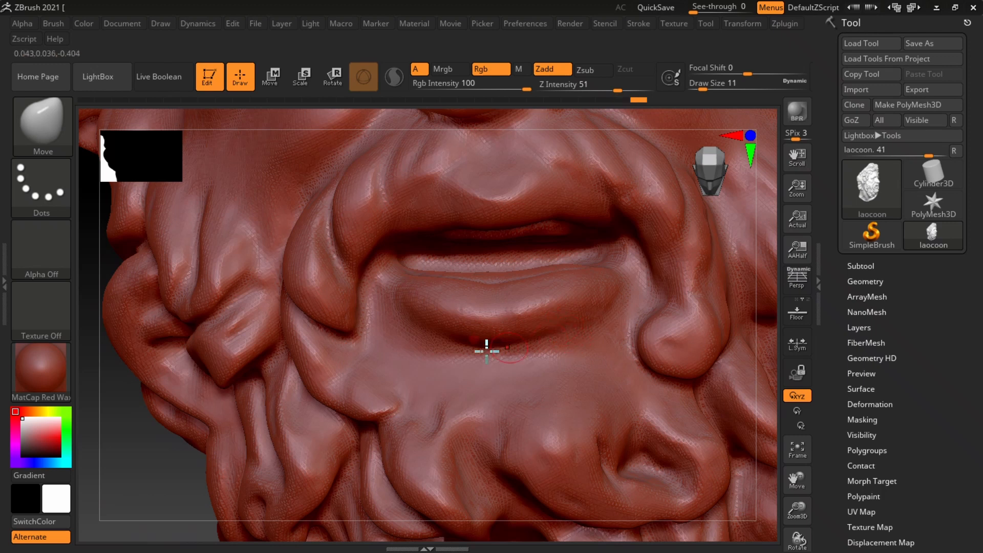
{"action": "right_click_drag", "start_coordinate": [486, 349], "coordinate": [519, 340]}
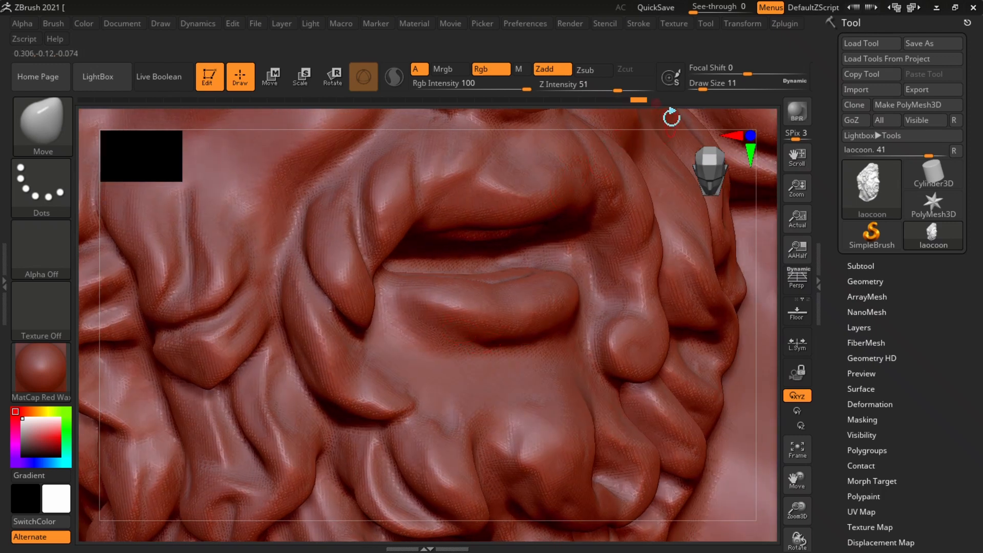
- Enlarge the Move brush to draw size 25 and reshape the area just beneath the lower lip
{"action": "left_click_drag", "start_coordinate": [696, 83], "coordinate": [712, 91]}
{"action": "left_click_drag", "start_coordinate": [468, 339], "coordinate": [468, 338]}
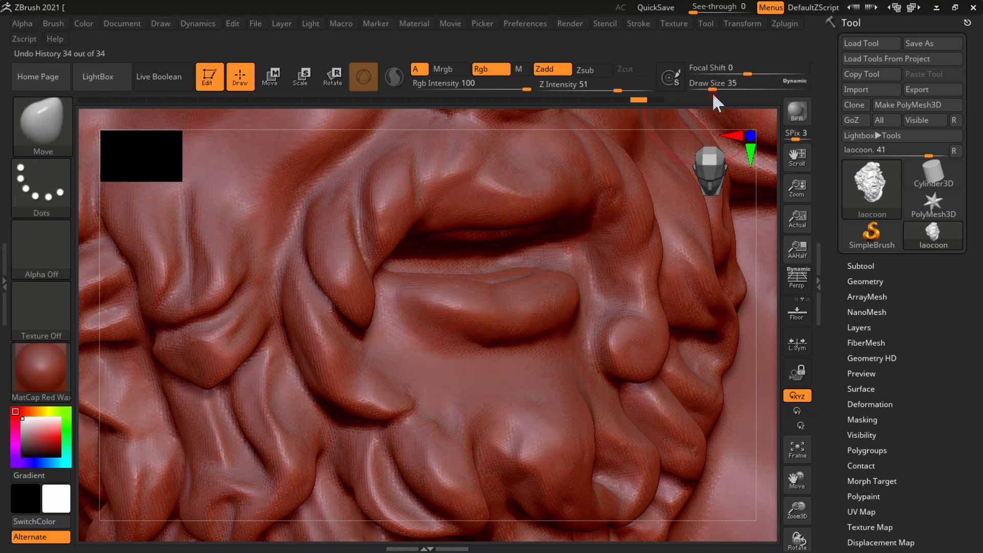
{"action": "mouse_move", "coordinate": [701, 84]}
{"action": "left_mouse_down"}
{"action": "mouse_move", "coordinate": [719, 89]}
{"action": "mouse_move", "coordinate": [709, 91]}
{"action": "left_mouse_up"}
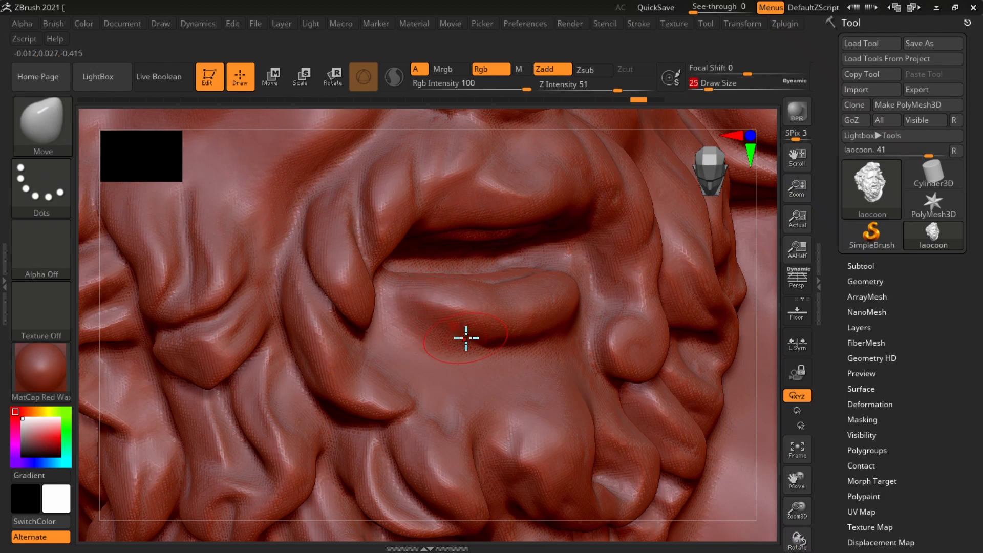
{"action": "left_click_drag", "start_coordinate": [465, 337], "coordinate": [487, 336]}
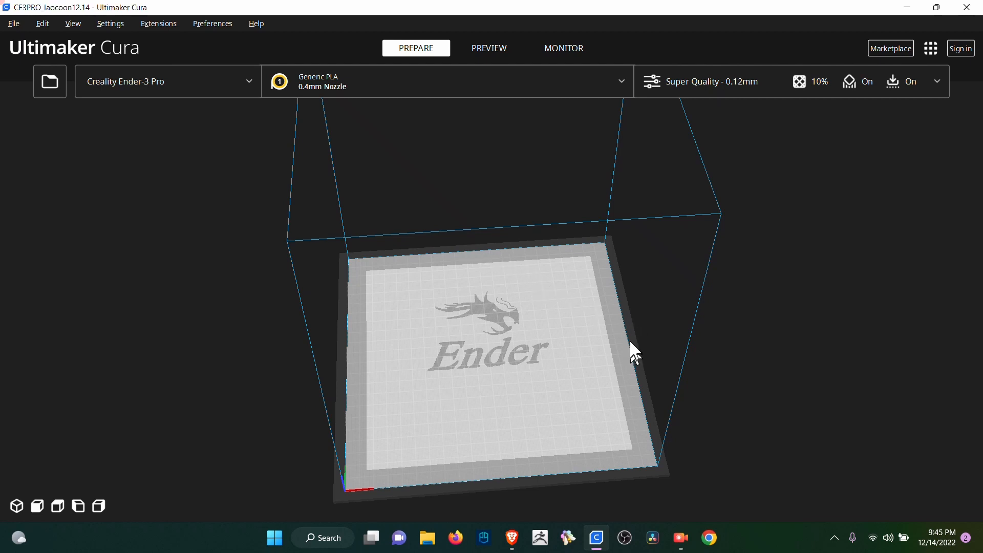
- Switch to Ultimaker Cura, select the imported Laocoon head and scale it uniformly to 50%
{"action": "scroll", "coordinate": [630, 347], "scroll_direction": "down", "scroll_amount": 5}
{"action": "right_click_drag", "start_coordinate": [663, 311], "coordinate": [673, 276]}
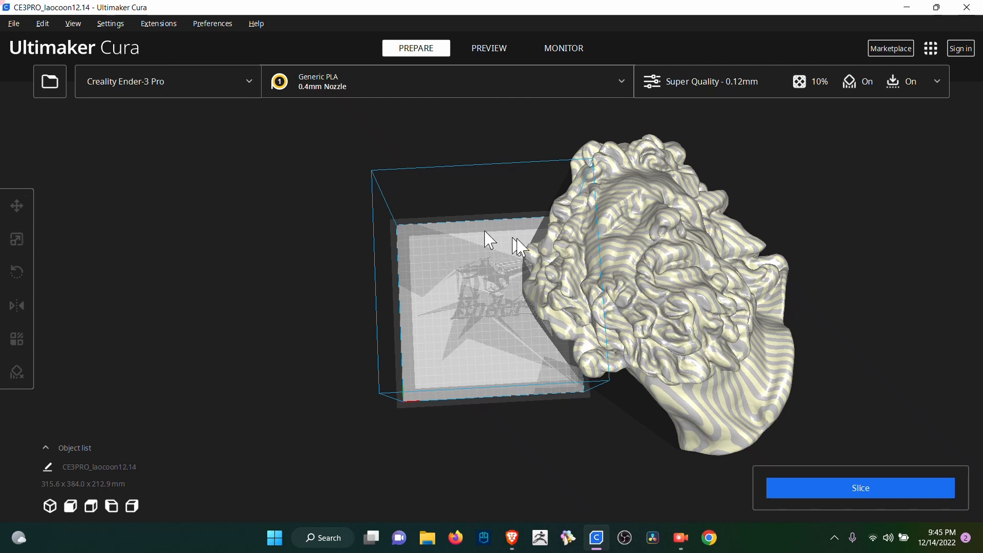
{"action": "left_click", "coordinate": [561, 247]}
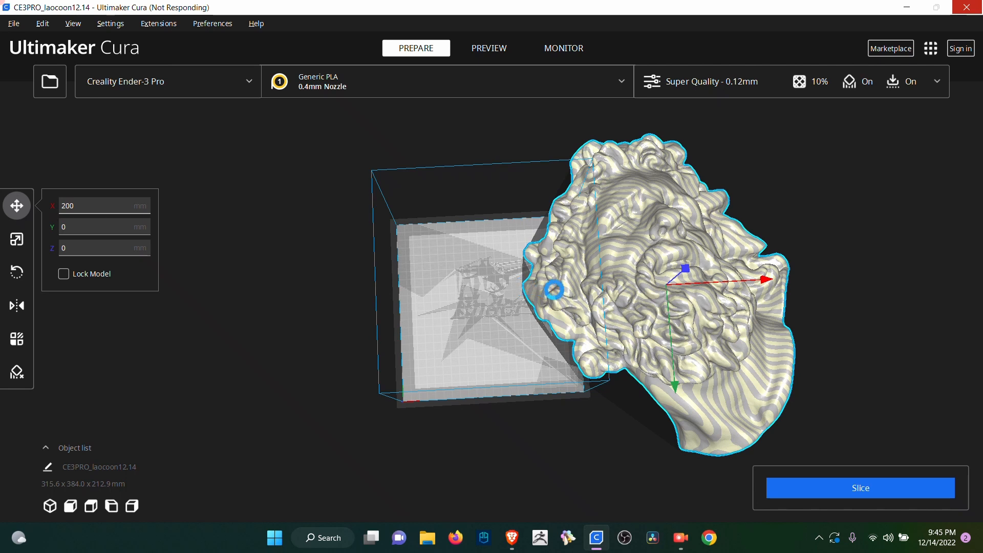
{"action": "left_click_drag", "start_coordinate": [552, 290], "coordinate": [633, 295]}
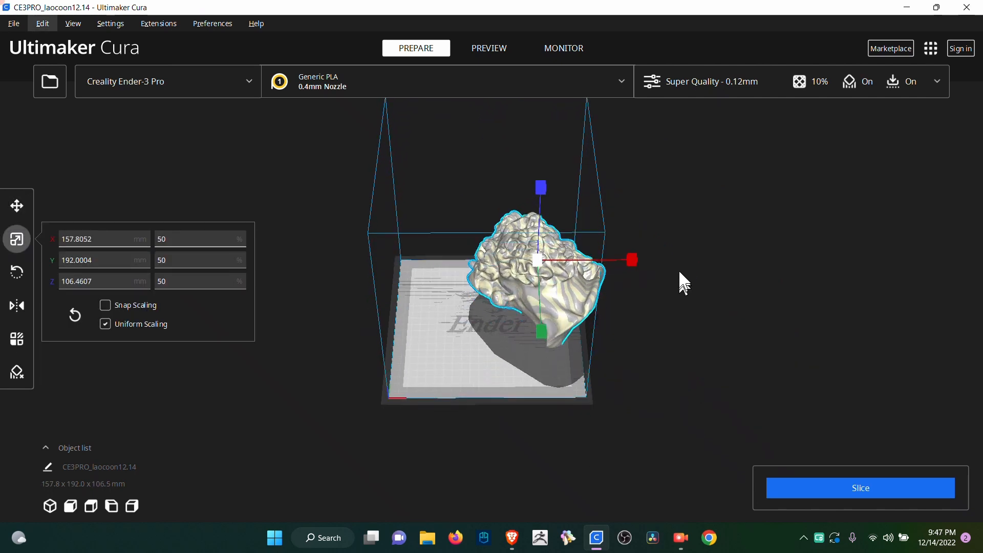
- Move the scaled head along the X axis toward the centre of the build plate, working in top view
{"action": "right_click_drag", "start_coordinate": [680, 281], "coordinate": [678, 376]}
{"action": "left_click", "coordinate": [17, 207]}
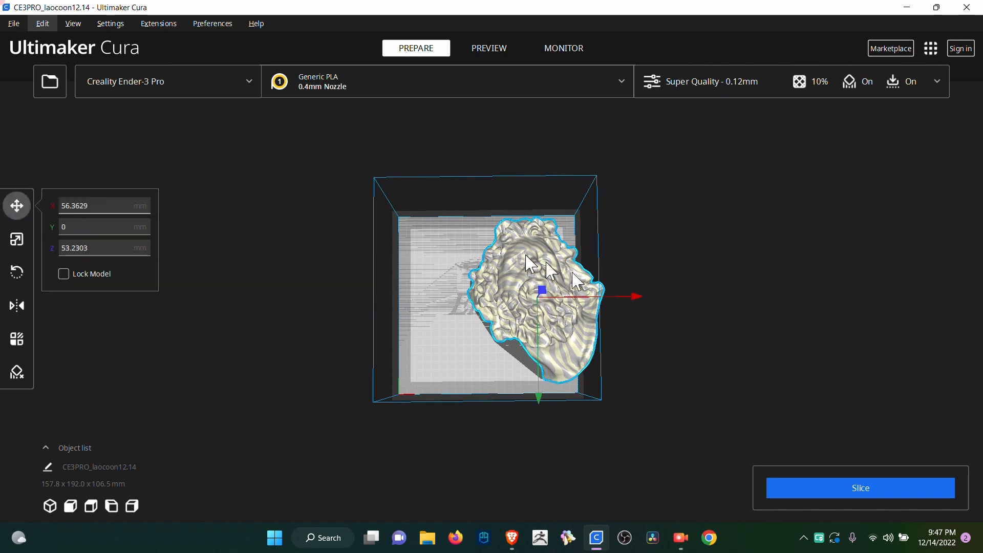
{"action": "left_click_drag", "start_coordinate": [634, 295], "coordinate": [584, 310]}
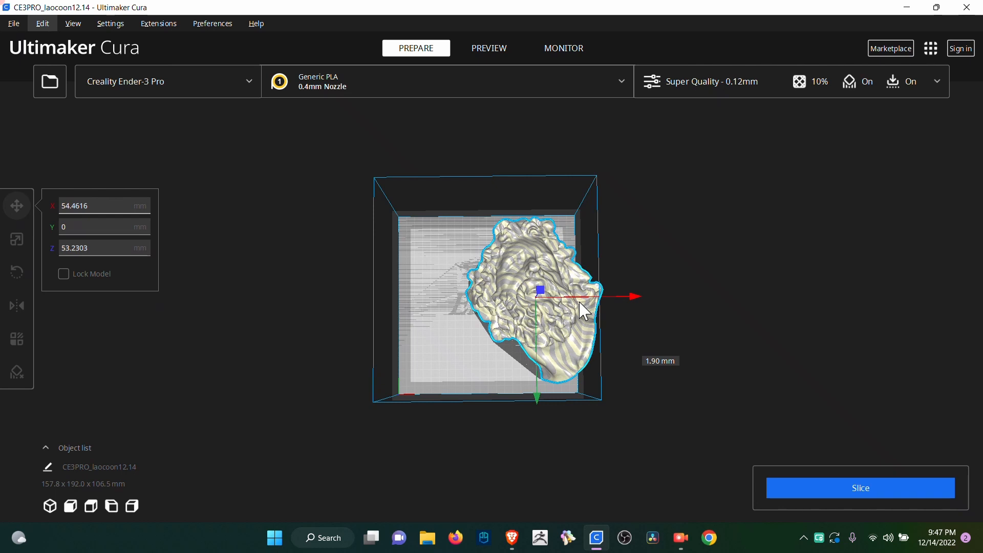
{"action": "left_click_drag", "start_coordinate": [579, 302], "coordinate": [579, 300]}
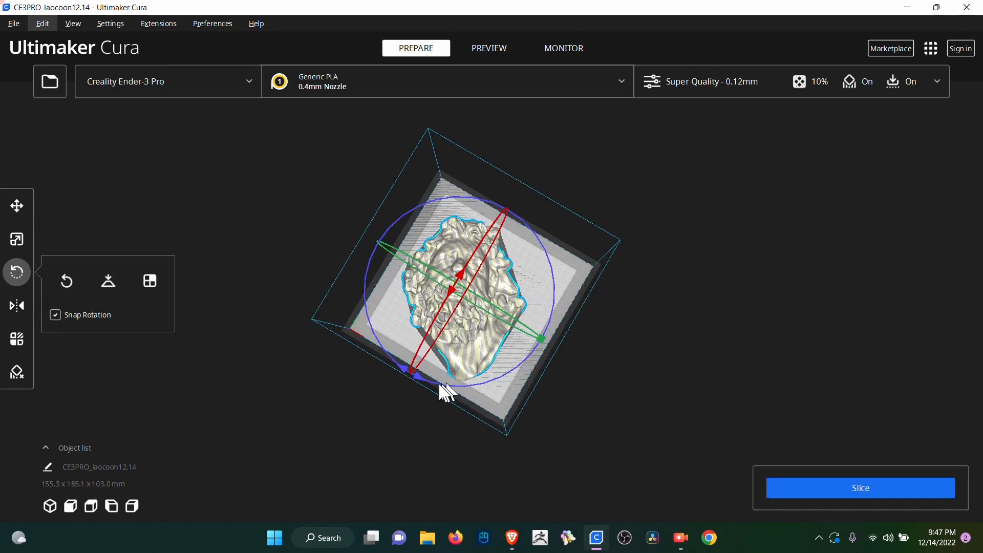
- Rotate the head about the vertical axis so it fits inside the Ender build volume, and deselect it
{"action": "left_click_drag", "start_coordinate": [415, 378], "coordinate": [450, 382]}
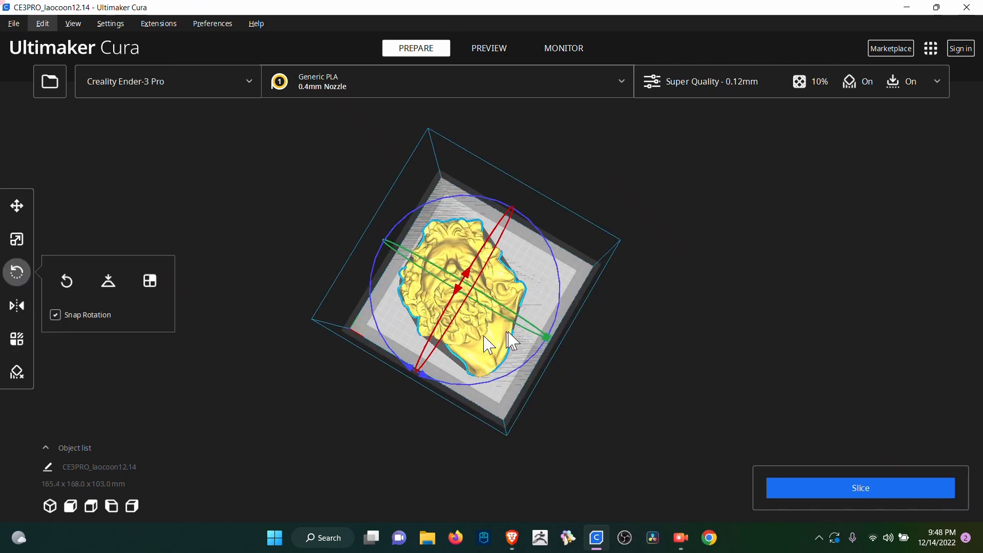
{"action": "right_click_drag", "start_coordinate": [650, 434], "coordinate": [449, 347]}
{"action": "right_click_drag", "start_coordinate": [566, 308], "coordinate": [609, 386]}
{"action": "left_click", "coordinate": [705, 262]}
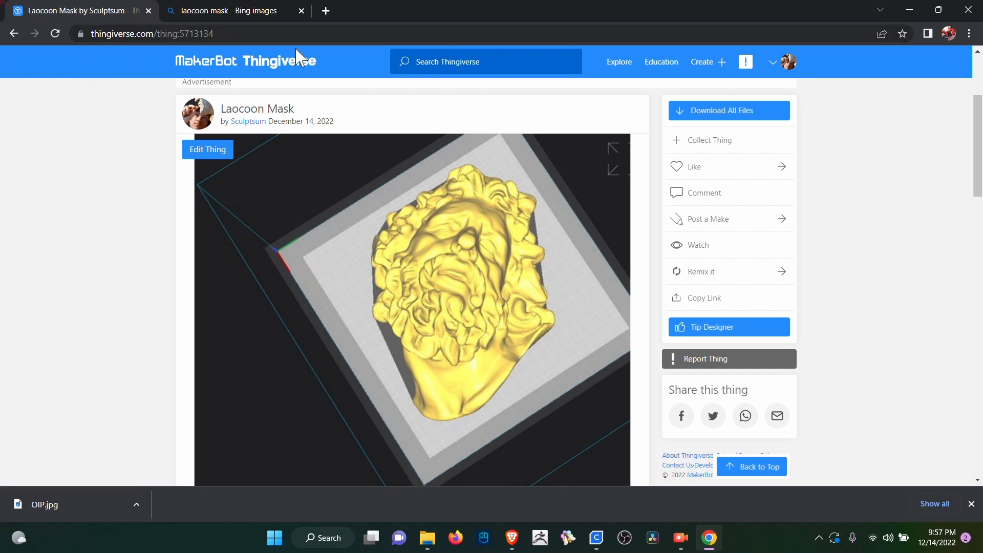
- Switch to Chrome and review the published Laocoon Mask page on Thingiverse, including its preview image, files section and summary
{"action": "scroll", "coordinate": [450, 329], "scroll_direction": "down", "scroll_amount": 5}
{"action": "scroll", "coordinate": [752, 337], "scroll_direction": "up", "scroll_amount": 8}
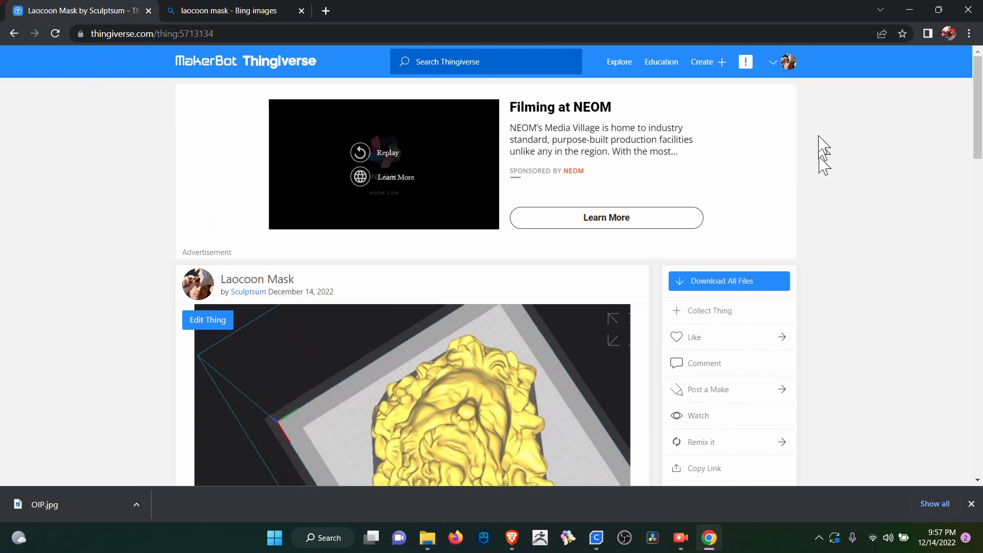
{"action": "scroll", "coordinate": [611, 287], "scroll_direction": "down", "scroll_amount": 1}
{"action": "scroll", "coordinate": [609, 279], "scroll_direction": "down", "scroll_amount": 3}
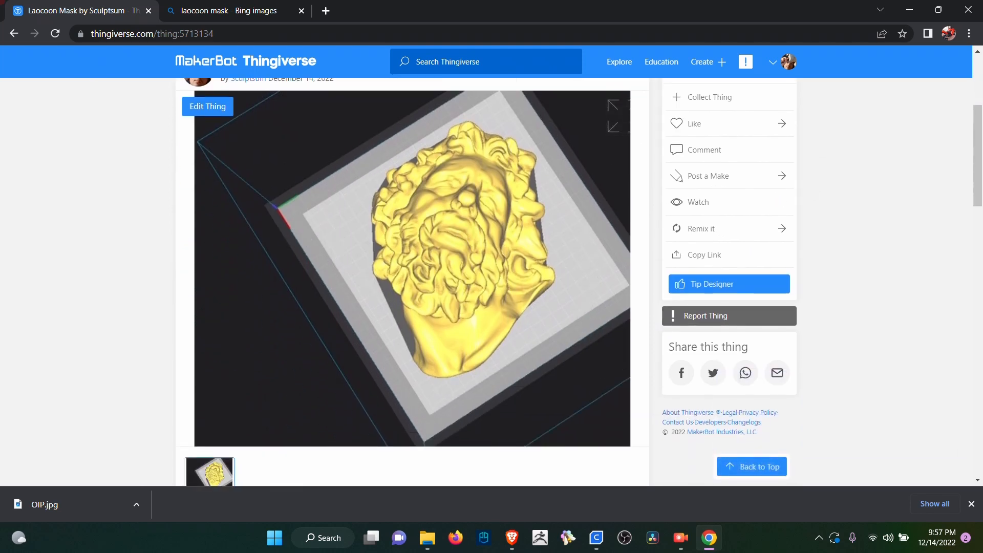
{"action": "scroll", "coordinate": [259, 352], "scroll_direction": "down", "scroll_amount": 7}
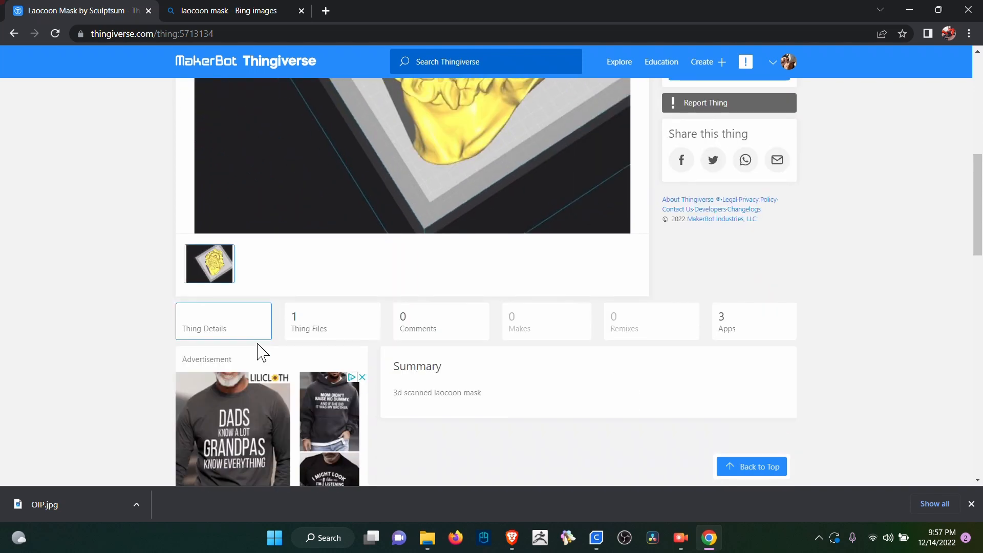
{"action": "scroll", "coordinate": [259, 368], "scroll_direction": "up", "scroll_amount": 10}
{"action": "scroll", "coordinate": [255, 385], "scroll_direction": "down", "scroll_amount": 5}
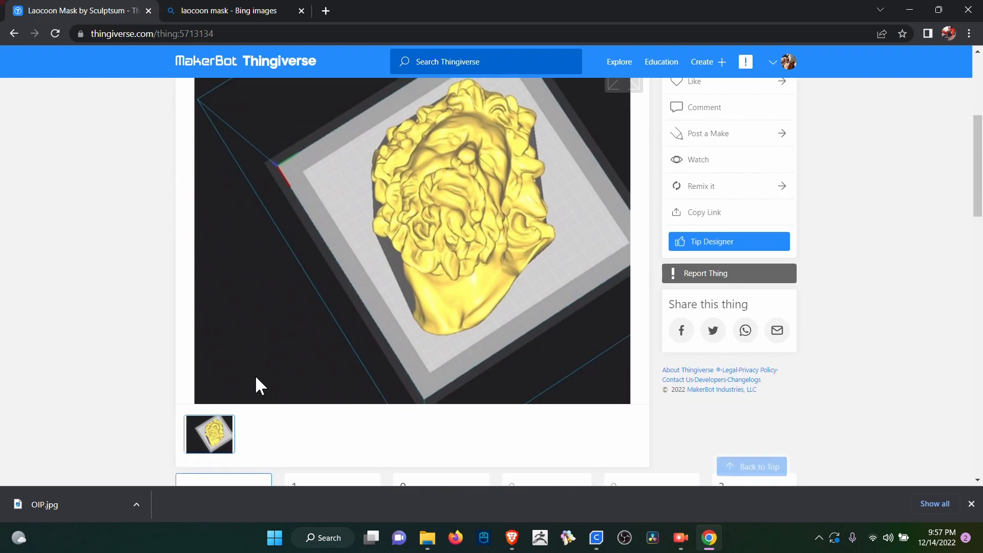
{"action": "scroll", "coordinate": [255, 385], "scroll_direction": "up", "scroll_amount": 2}
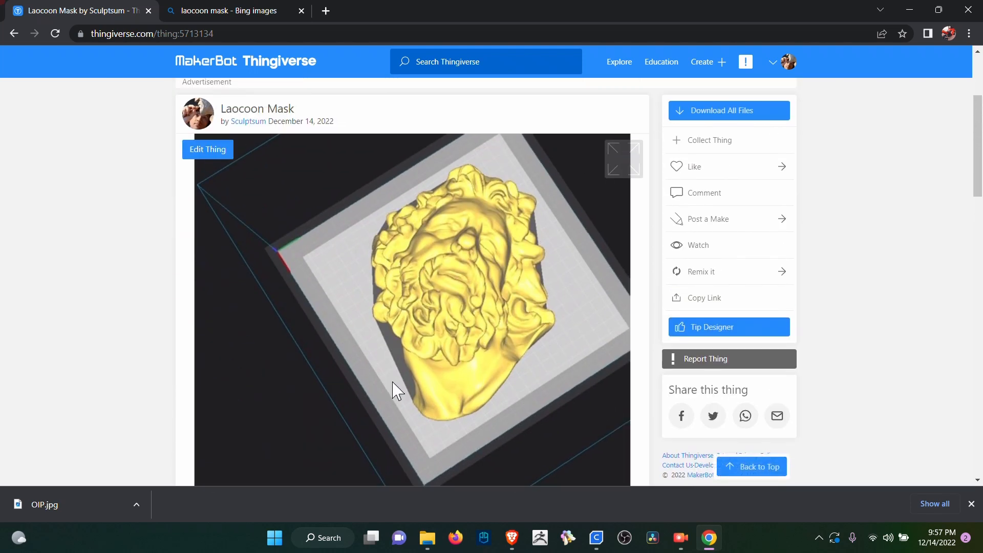